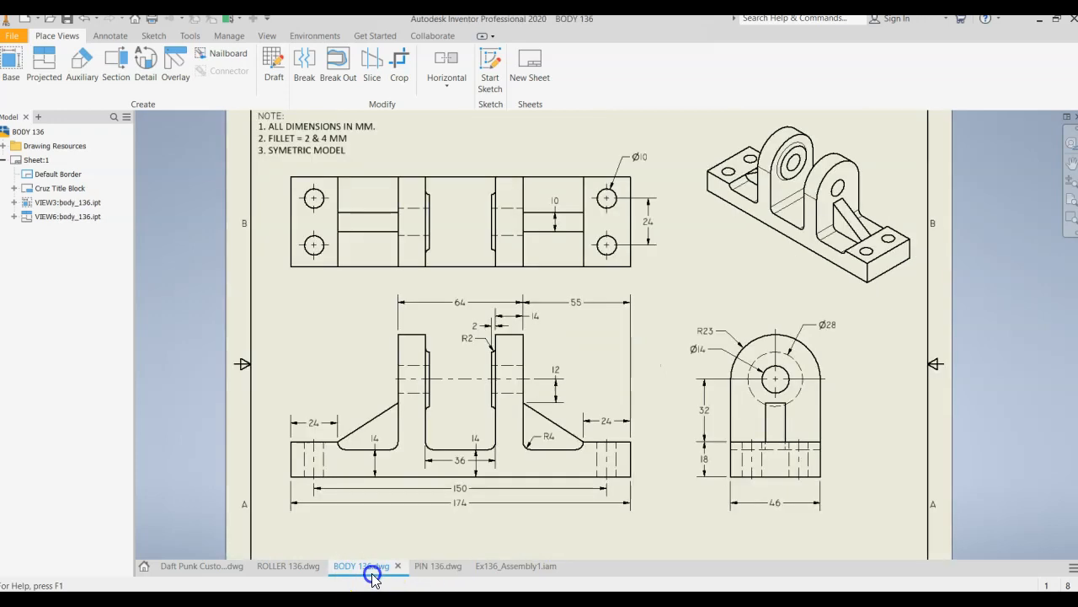
# Review the ROLLER 136 and PIN 136 drawings and the assembled model in Ex136_Assembly1.iam
pyautogui.click(299, 573)
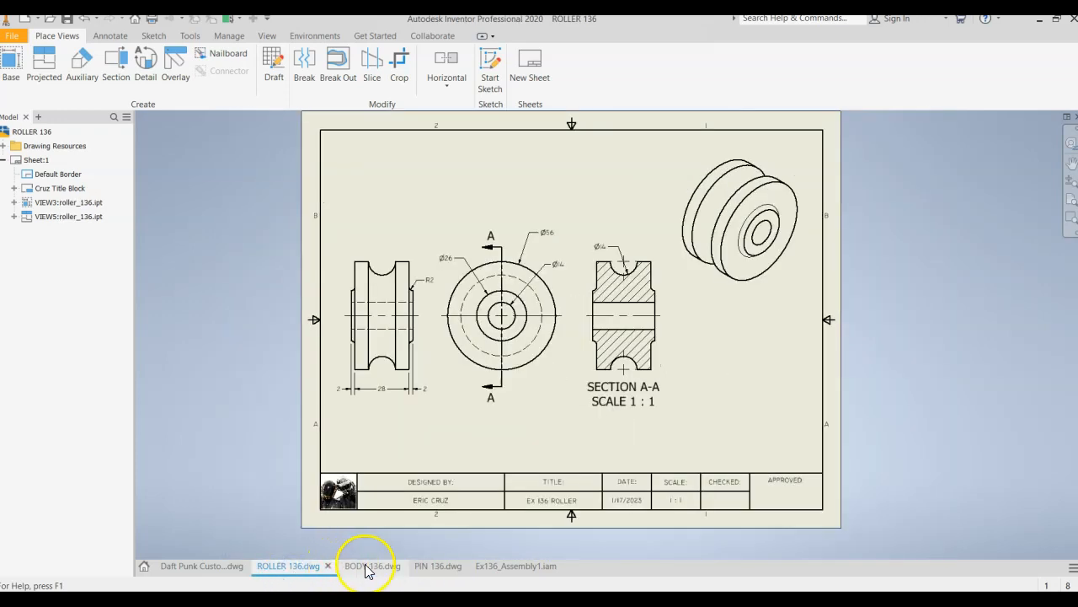
pyautogui.click(436, 568)
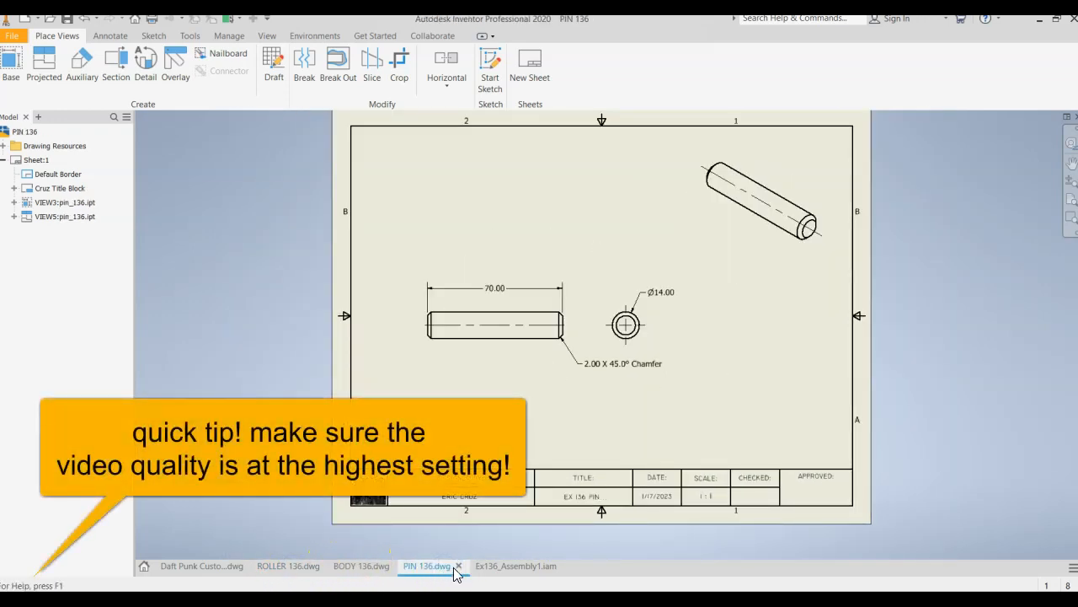
pyautogui.click(495, 569)
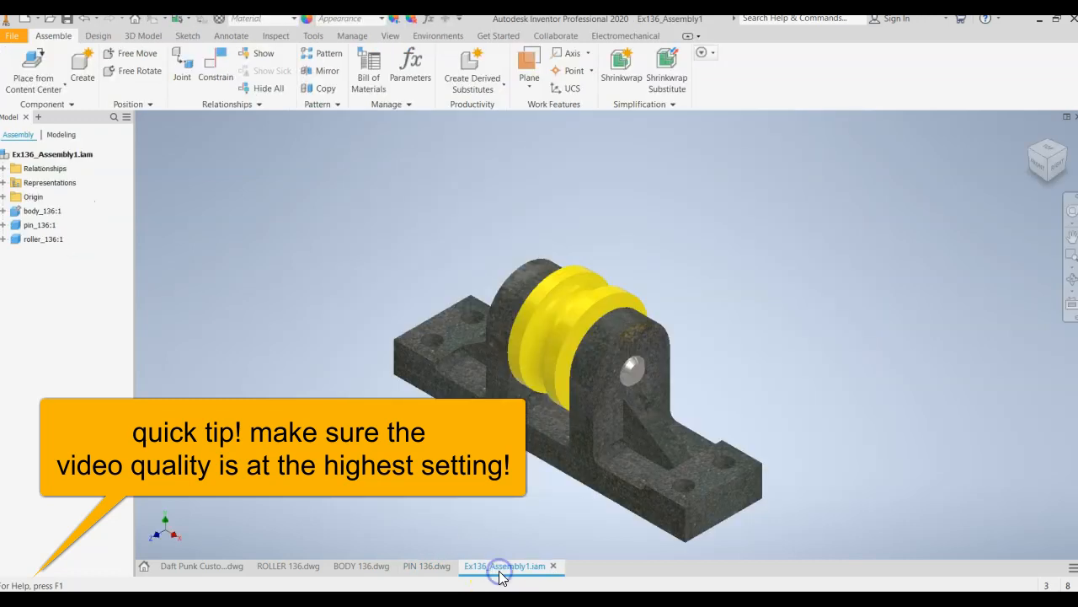
# Open the exploded presentation Ex136_Assembly1_.ipn and the part body_136.ipt from the recent documents
pyautogui.click(144, 566)
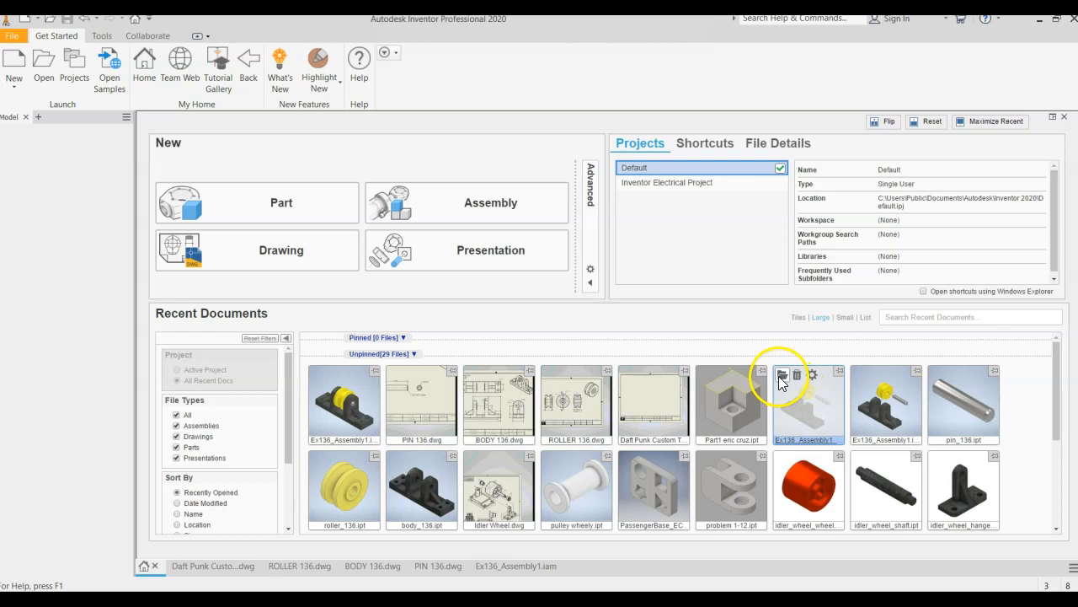
pyautogui.click(781, 377)
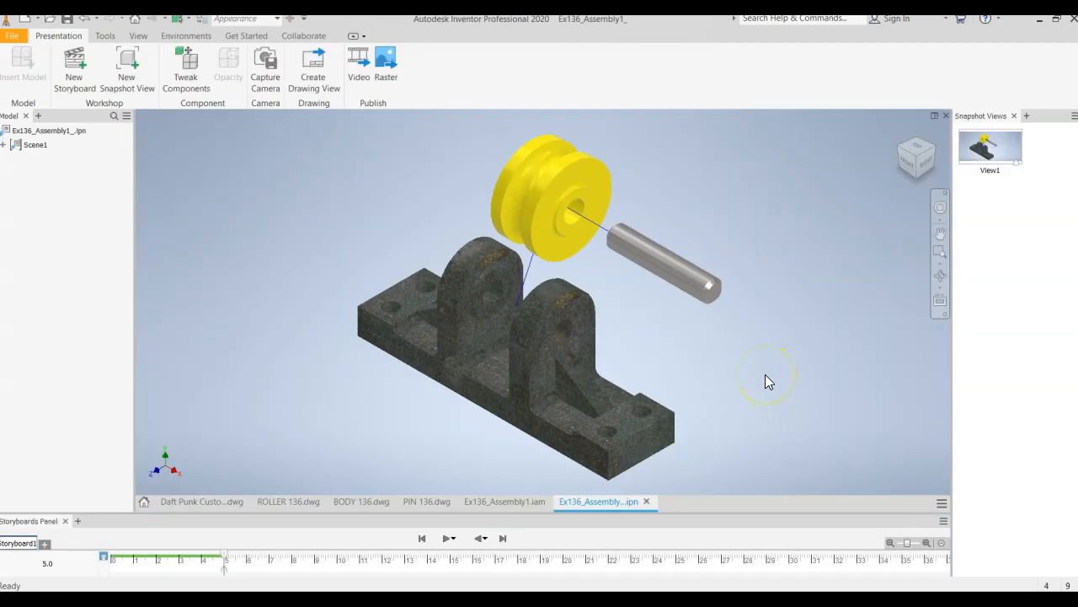
pyautogui.click(144, 503)
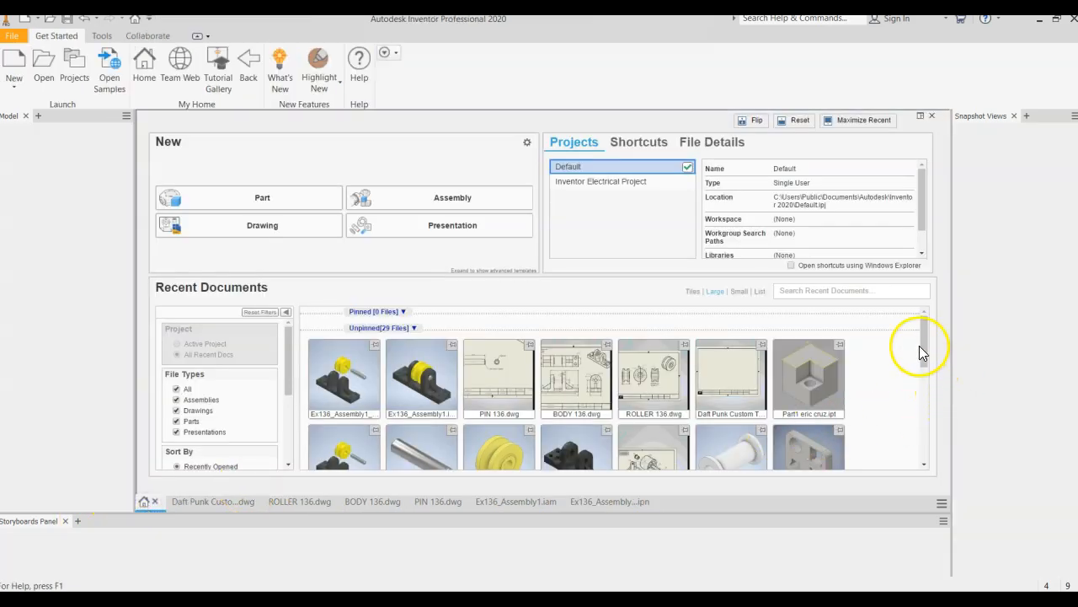
pyautogui.moveTo(920, 347); pyautogui.dragTo(921, 369)
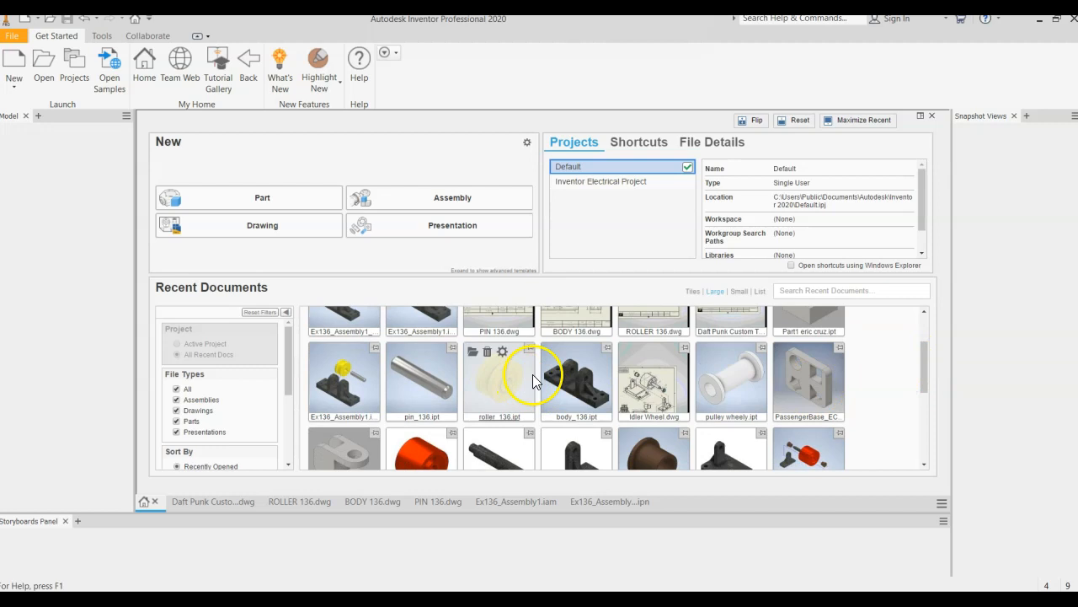
pyautogui.click(553, 360)
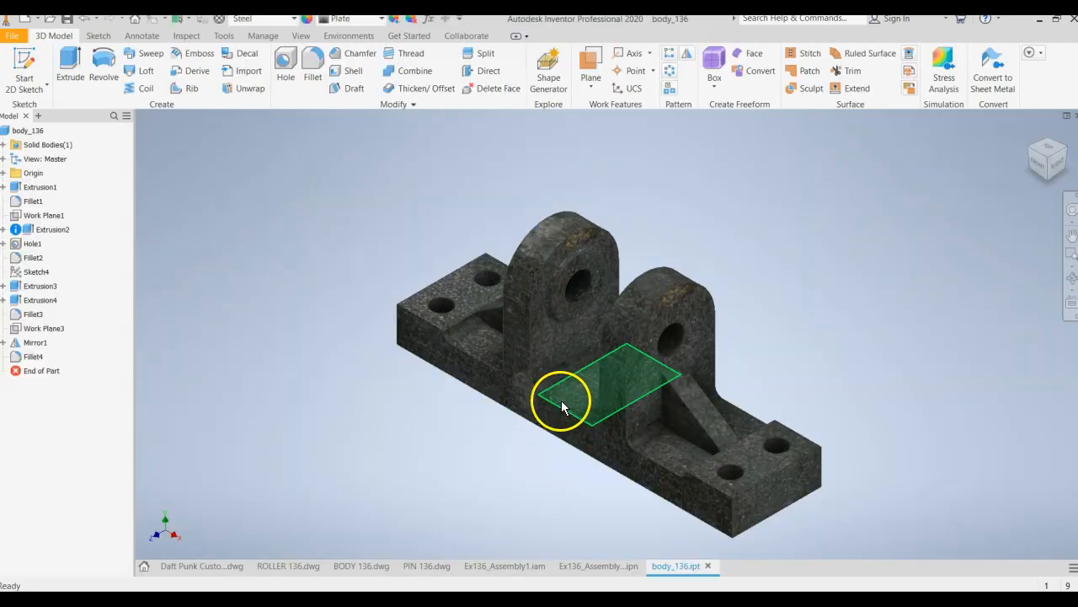
# Check the body part's material and physical properties in its iProperties
pyautogui.click(12, 35)
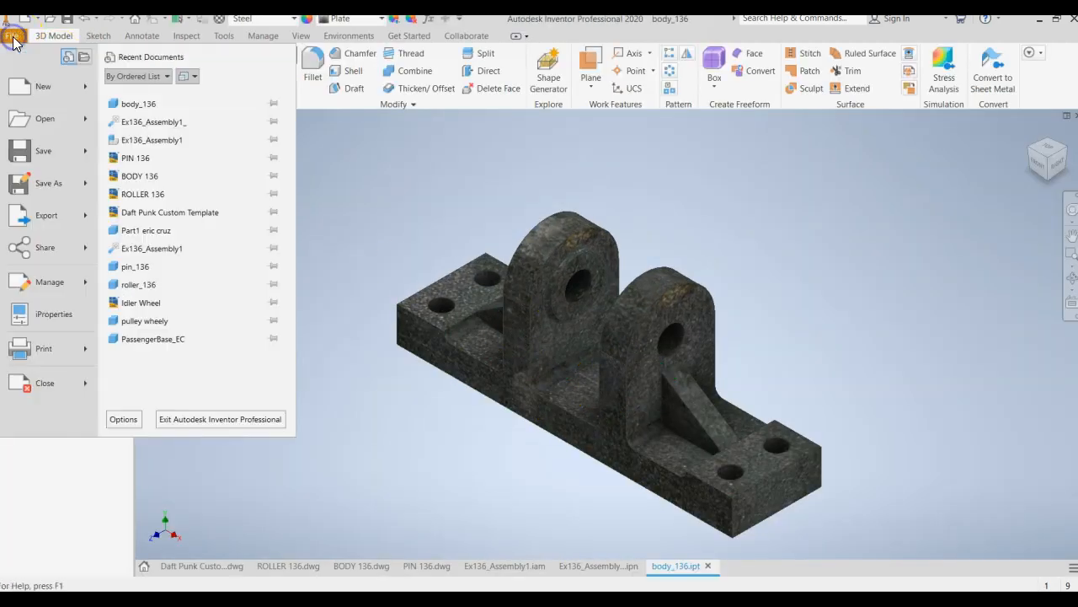
pyautogui.click(46, 313)
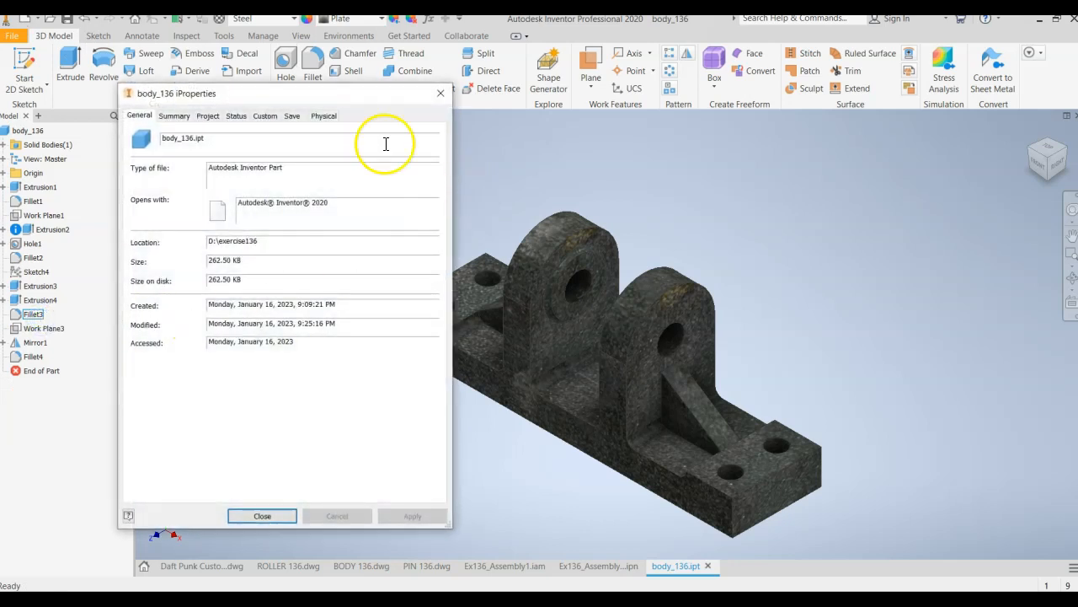
pyautogui.click(329, 115)
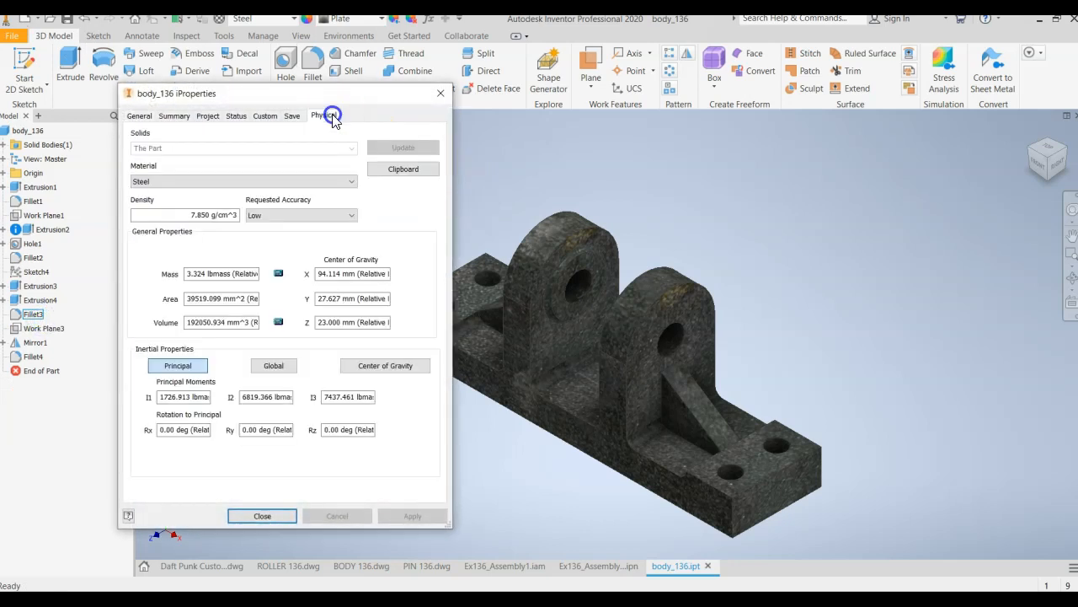
pyautogui.click(243, 176)
pyautogui.click(244, 187)
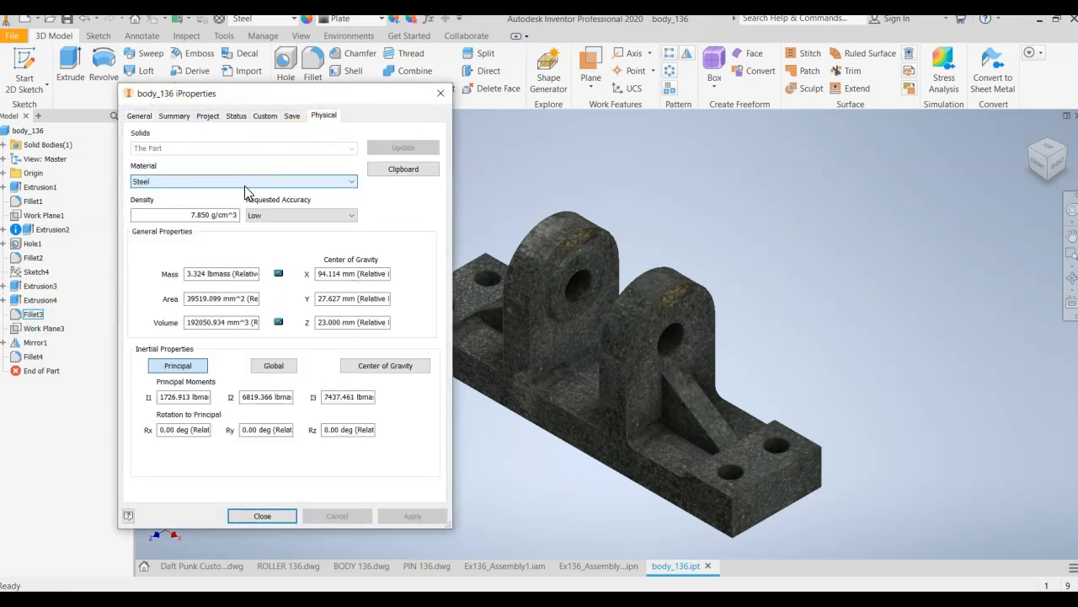
pyautogui.click(281, 517)
# Open the part roller_136.ipt from the recent documents
pyautogui.click(144, 565)
pyautogui.moveTo(320, 381)
pyautogui.click(341, 434)
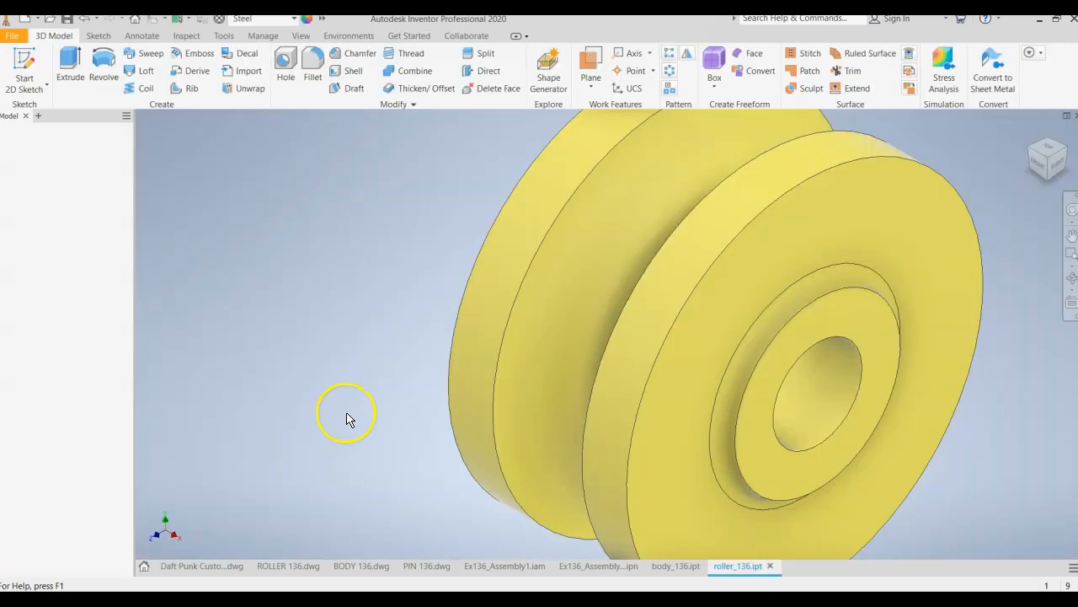
# Check the roller part's material and physical properties in its iProperties
pyautogui.click(15, 37)
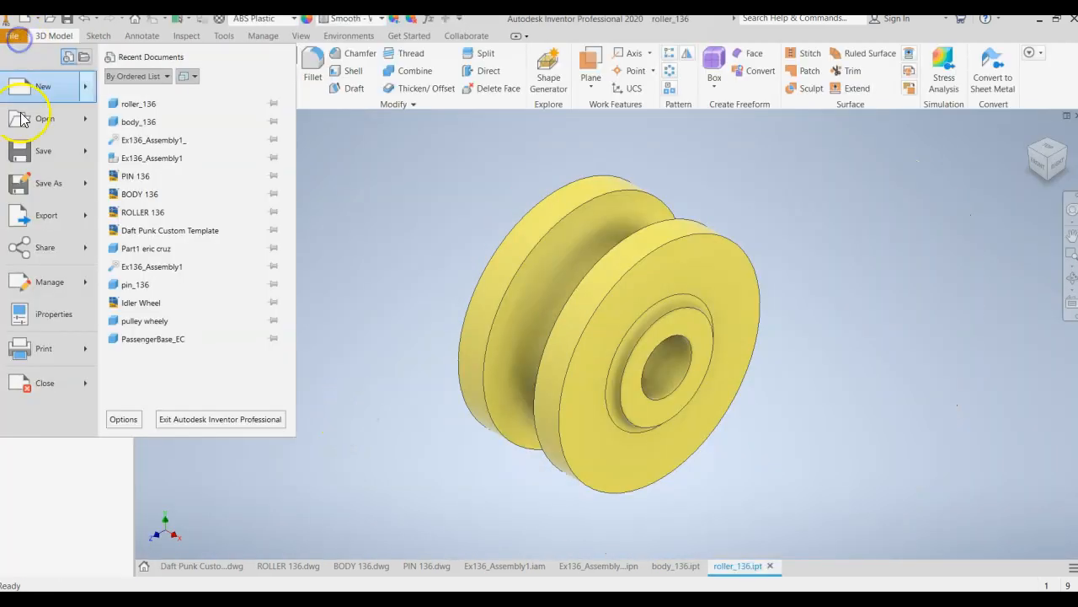
pyautogui.click(42, 317)
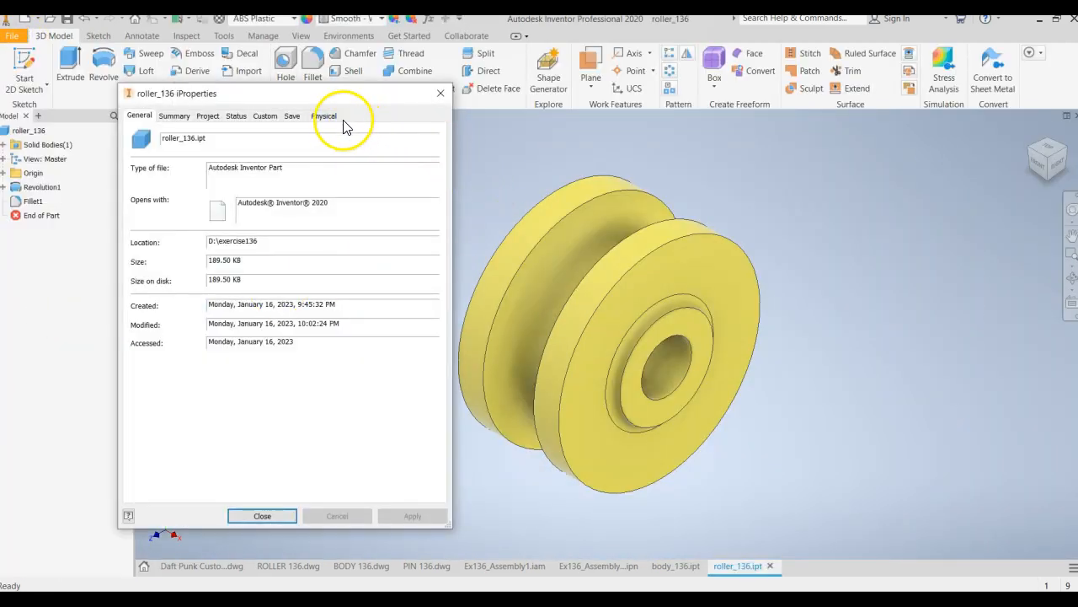
pyautogui.click(330, 115)
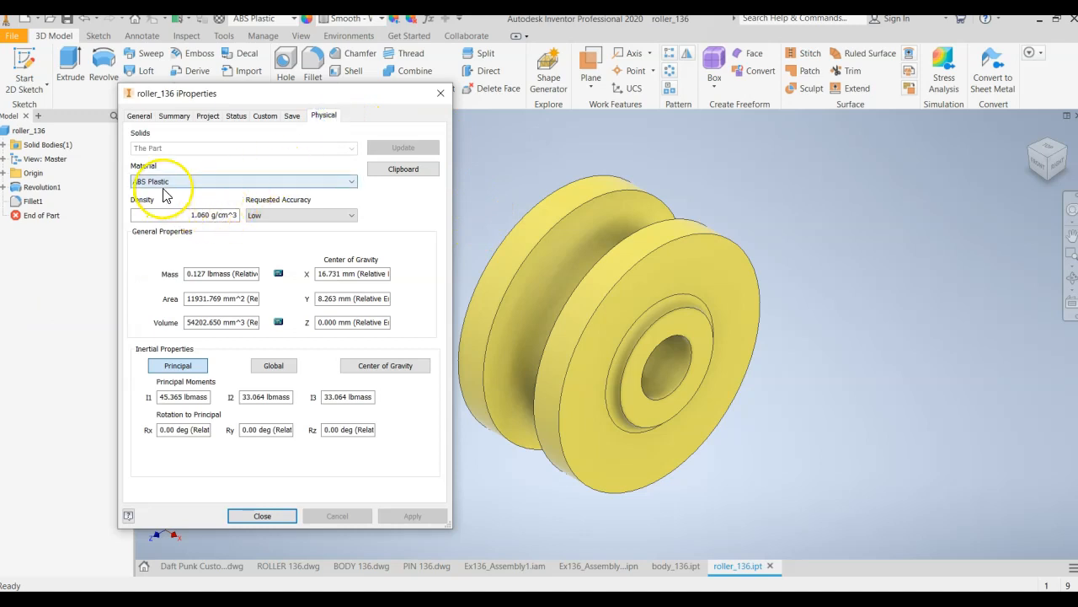
pyautogui.click(282, 517)
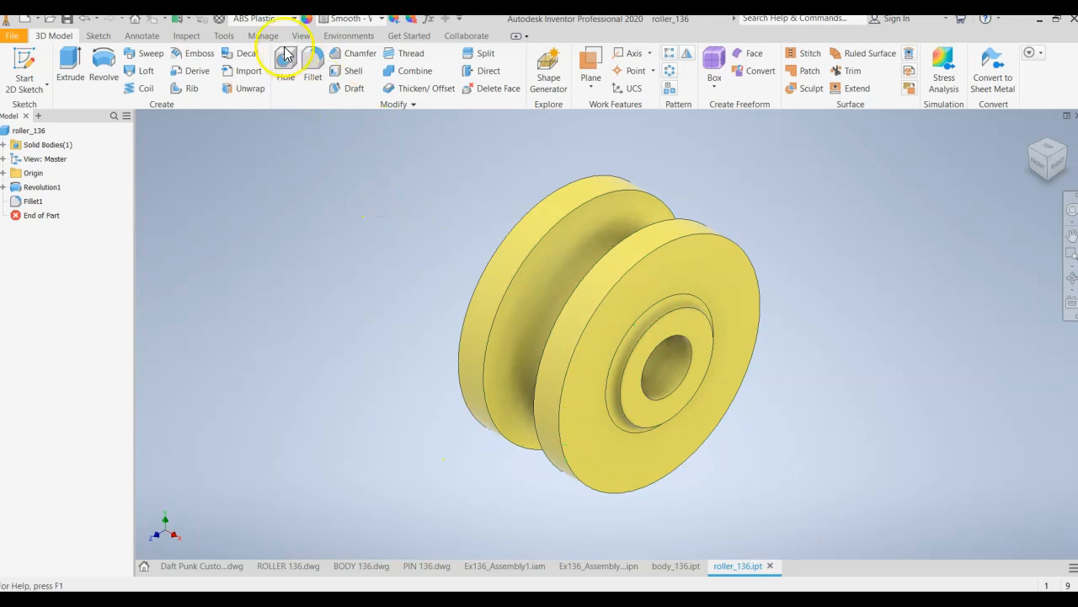
# Adjust the whole roller's appearance to orange, RGB 224, 112, 0, and save the part
pyautogui.click(225, 36)
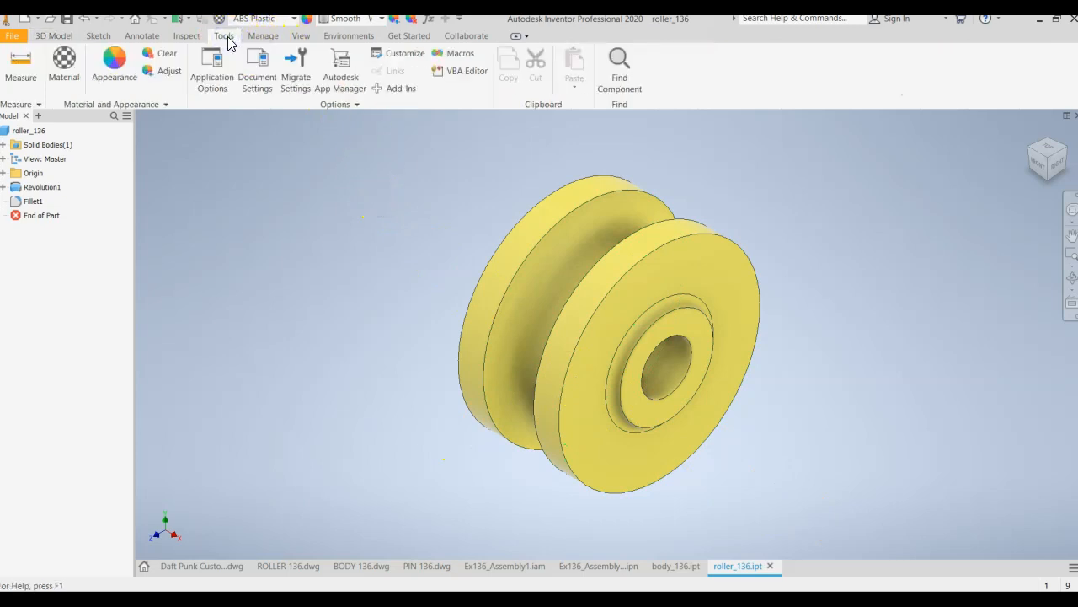
pyautogui.click(164, 71)
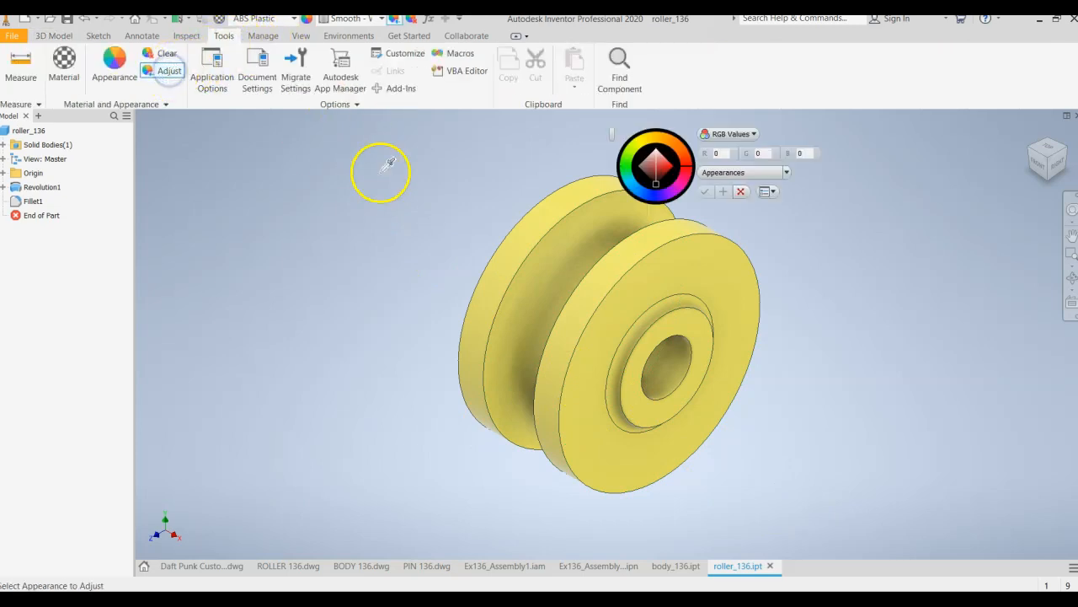
pyautogui.moveTo(427, 128); pyautogui.dragTo(788, 468)
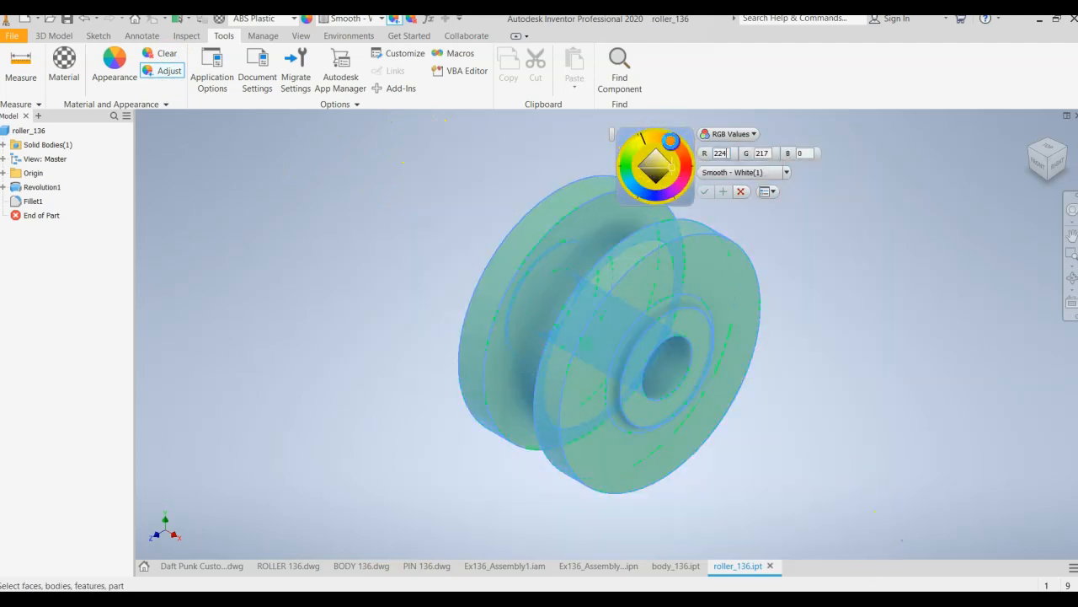
pyautogui.click(677, 149)
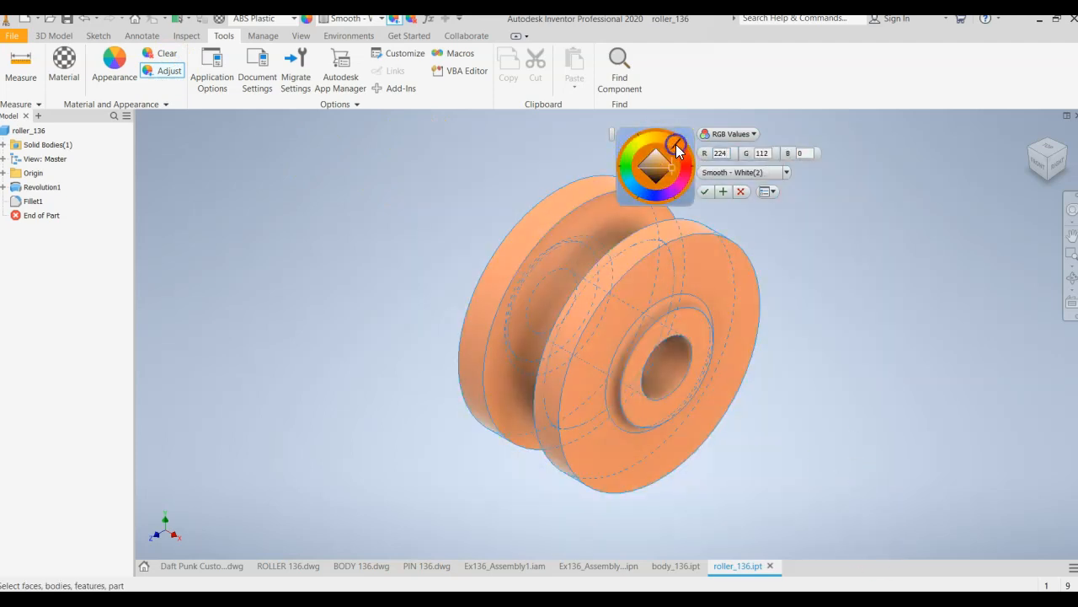
pyautogui.click(706, 193)
pyautogui.click(70, 21)
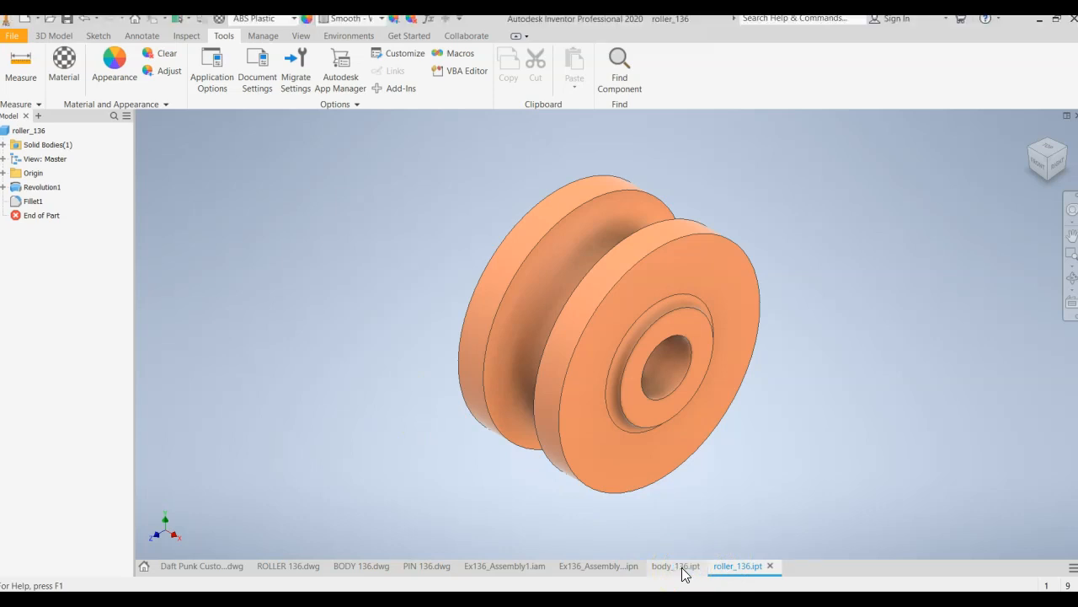
# Open the part pin_136.ipt from the recent documents and check its material and physical properties in iProperties
pyautogui.click(143, 565)
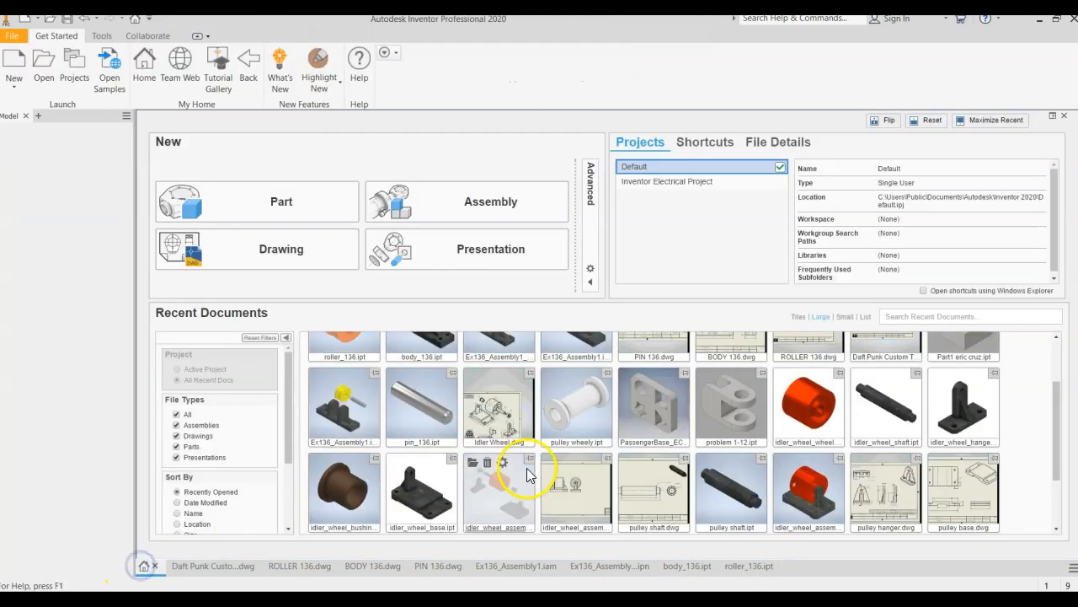
pyautogui.click(393, 388)
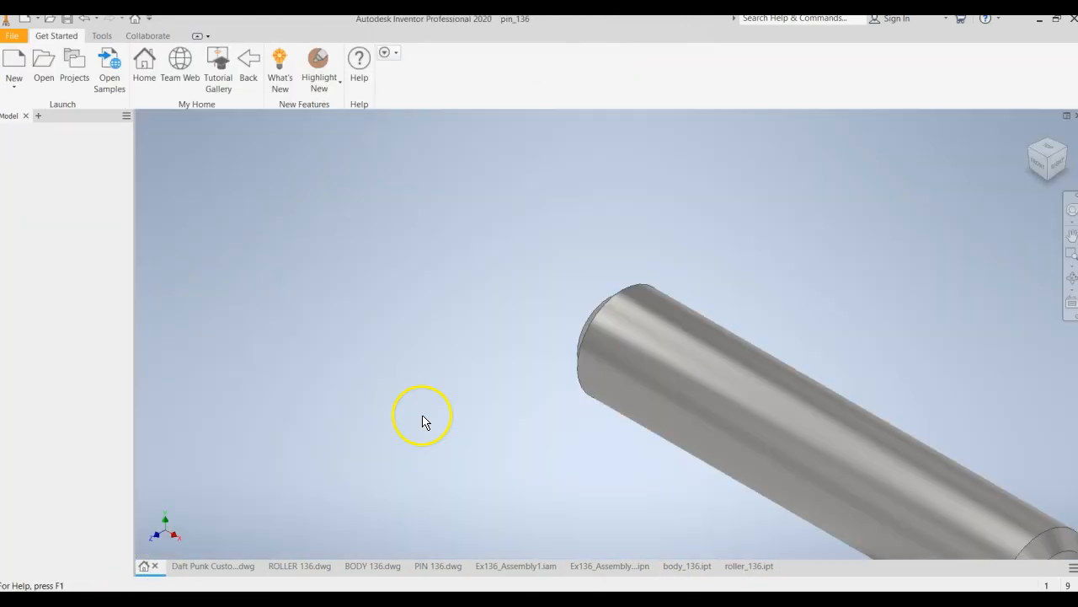
pyautogui.click(12, 35)
pyautogui.click(48, 317)
pyautogui.click(294, 115)
pyautogui.click(326, 115)
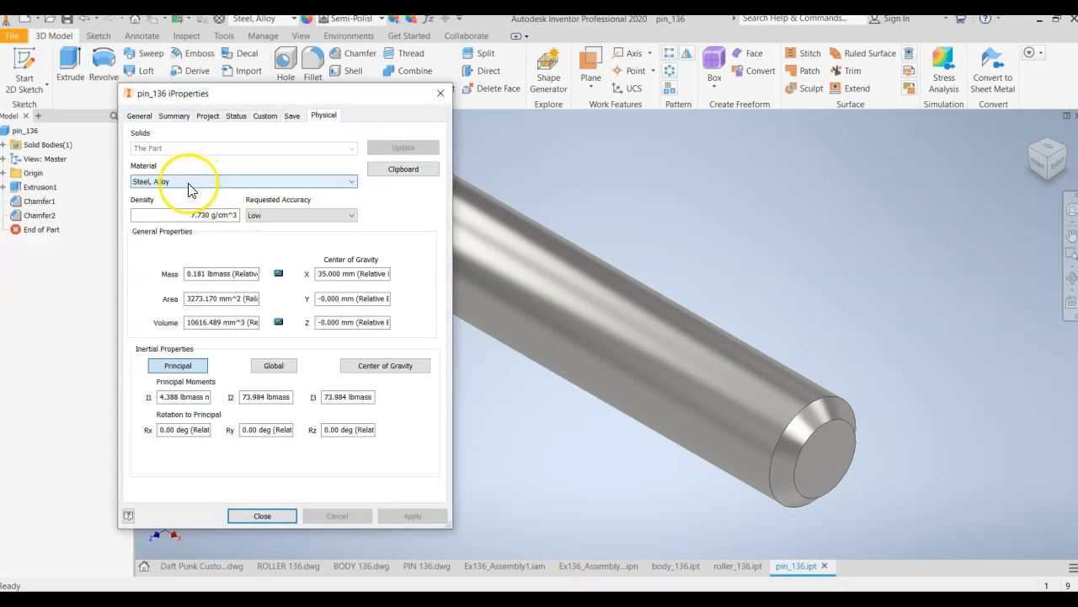
pyautogui.click(278, 517)
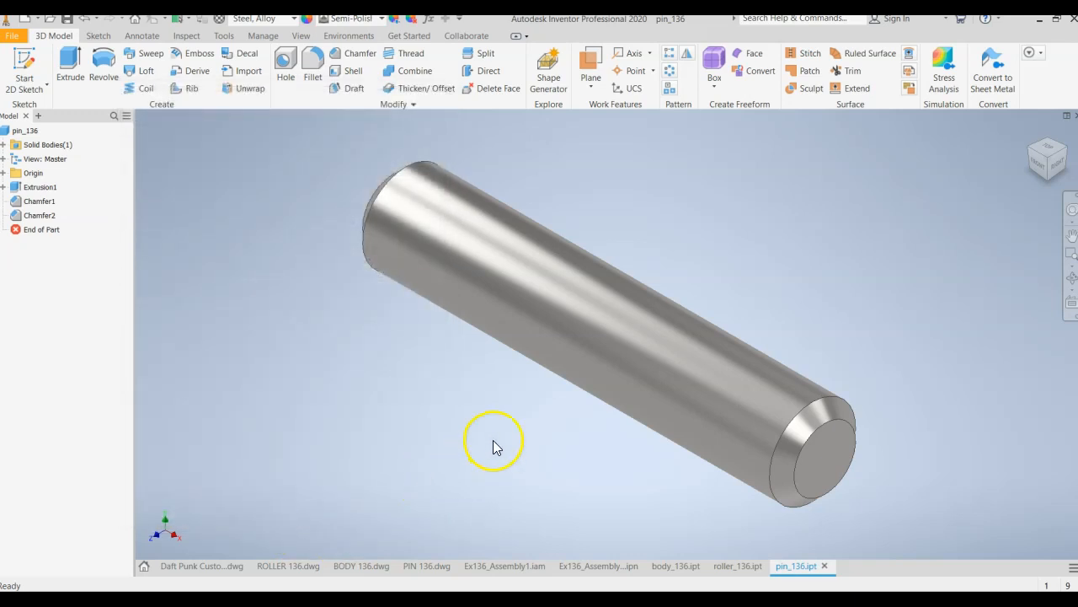
pyautogui.moveTo(497, 438); pyautogui.dragTo(496, 449, button='middle')
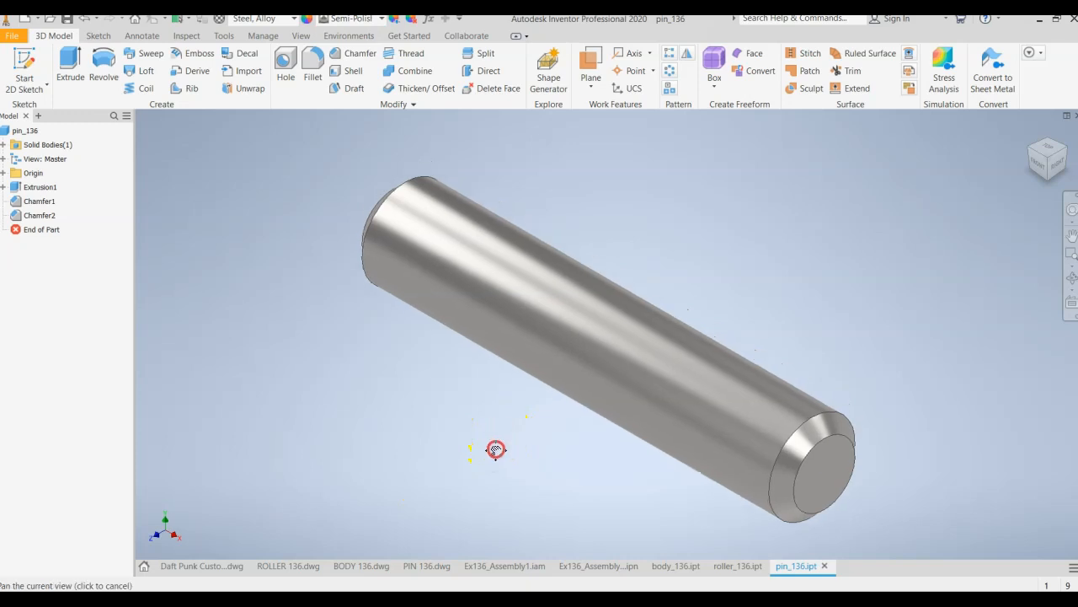
# Bring up the Daft Punk Custom Template drawing from the recent documents
pyautogui.click(144, 566)
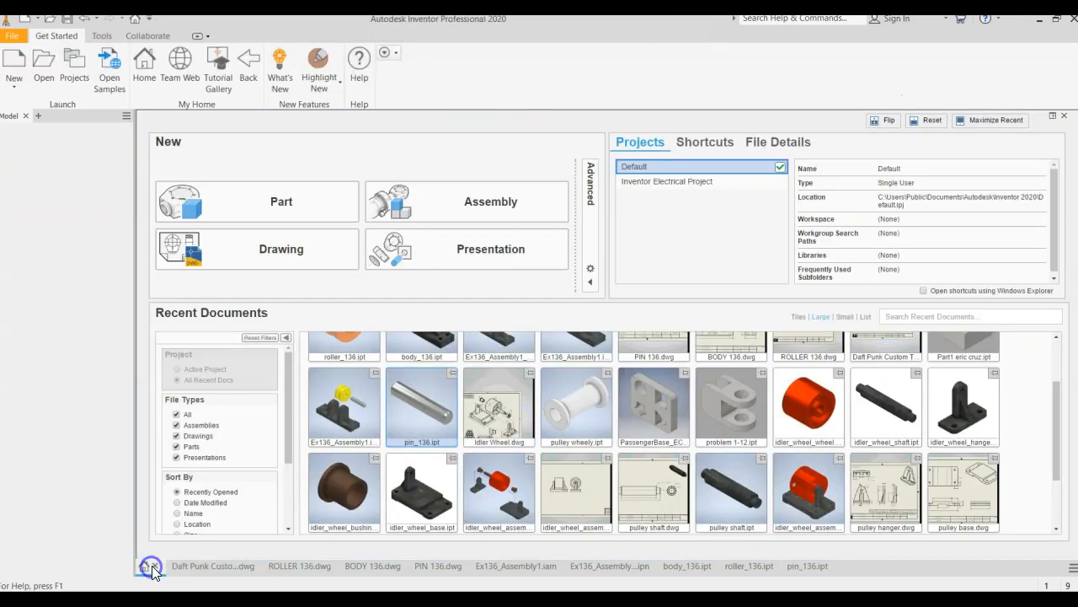
pyautogui.scroll(3, 576, 423)
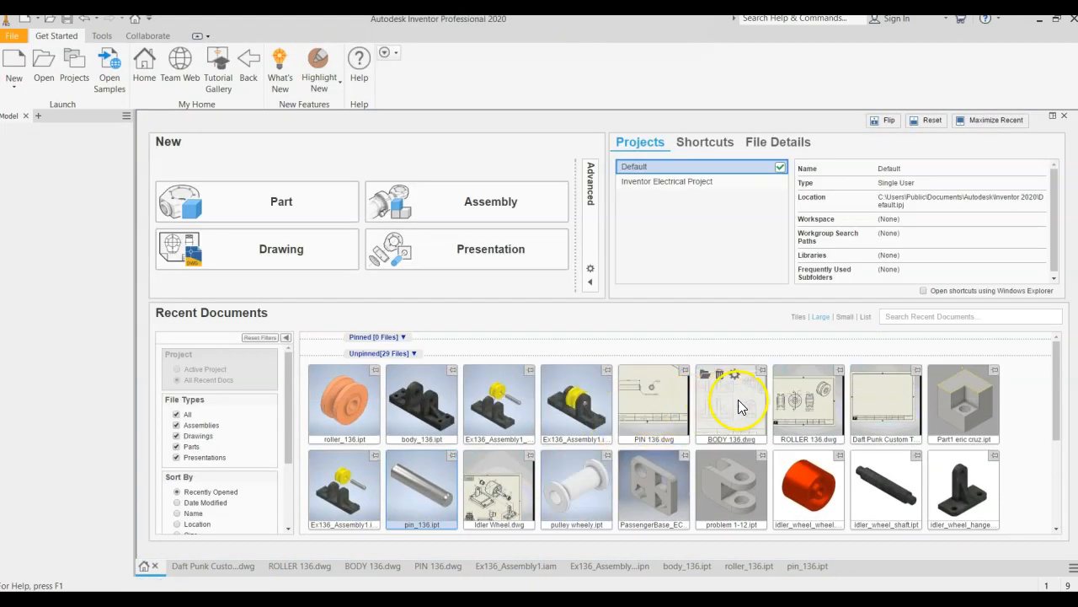
pyautogui.click(865, 382)
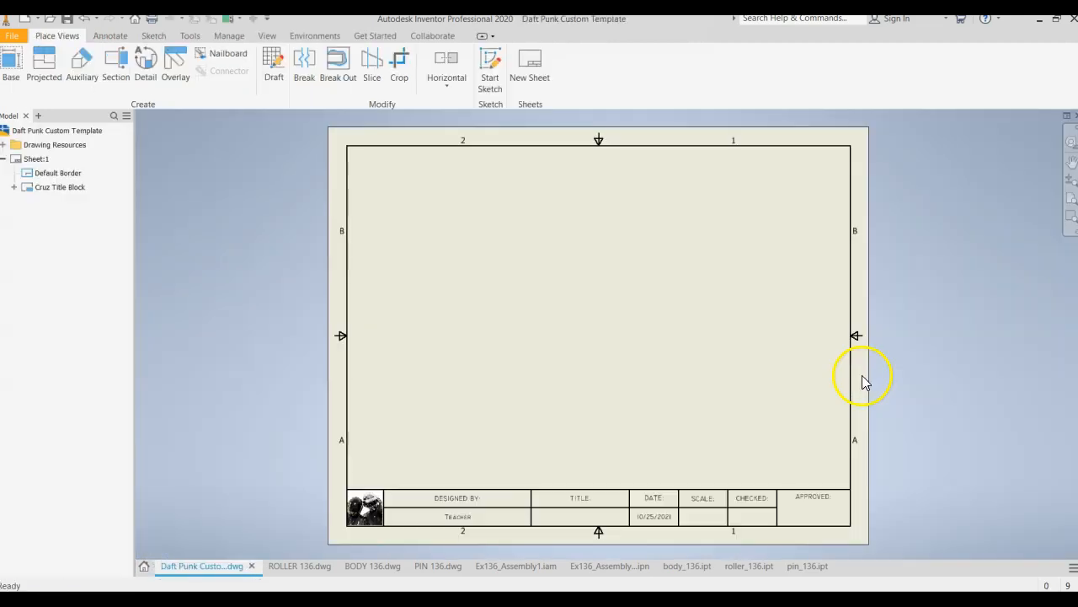
# Start a base view on the sheet using the exploded presentation Ex136_Assembly1_.ipn as its source
pyautogui.click(12, 76)
pyautogui.click(310, 176)
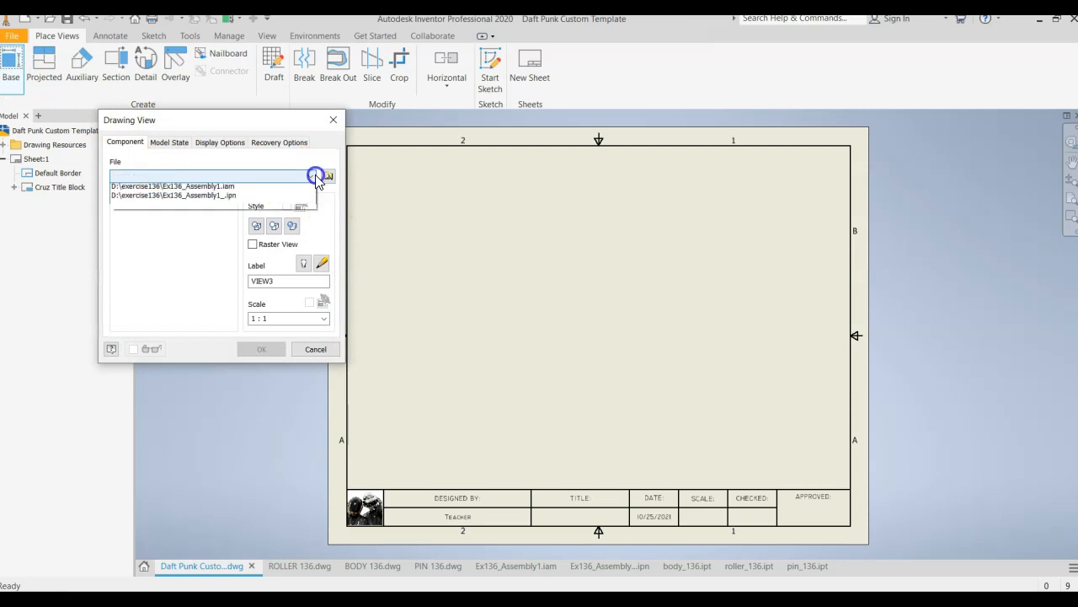
pyautogui.click(241, 216)
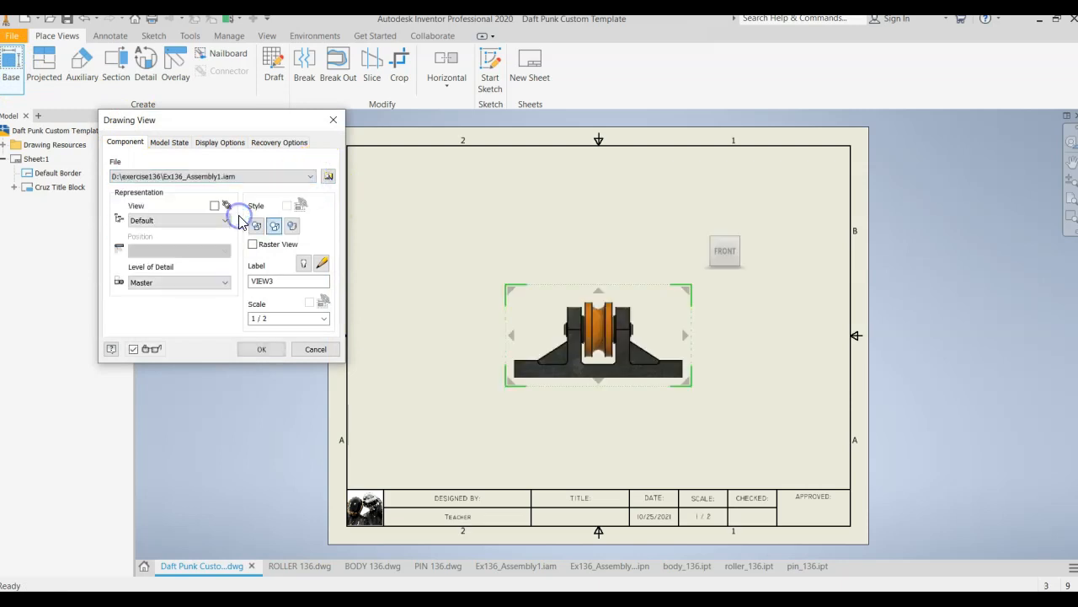
pyautogui.click(708, 226)
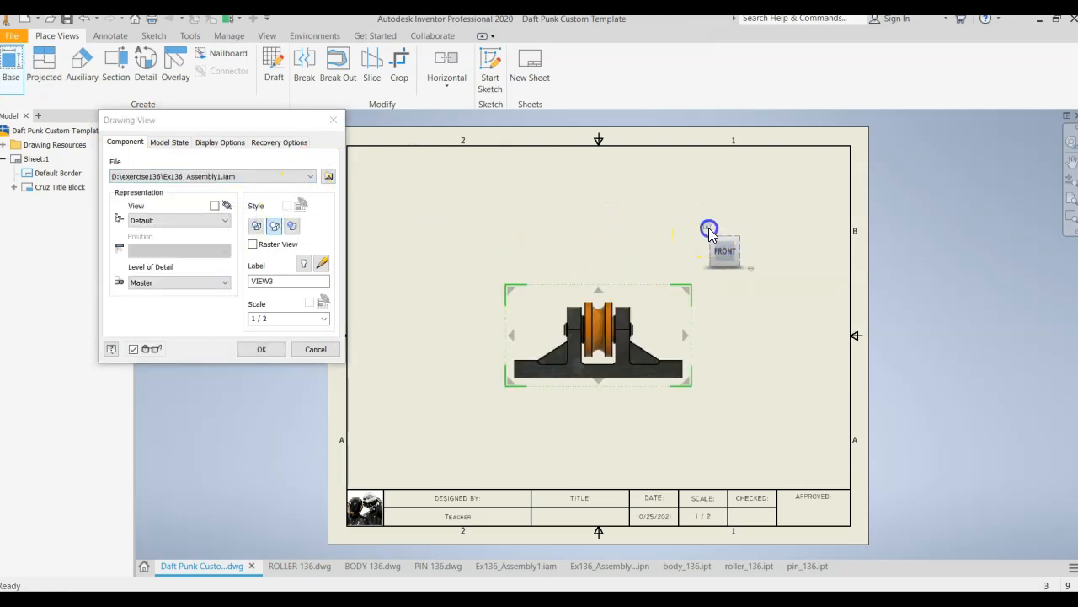
pyautogui.click(310, 176)
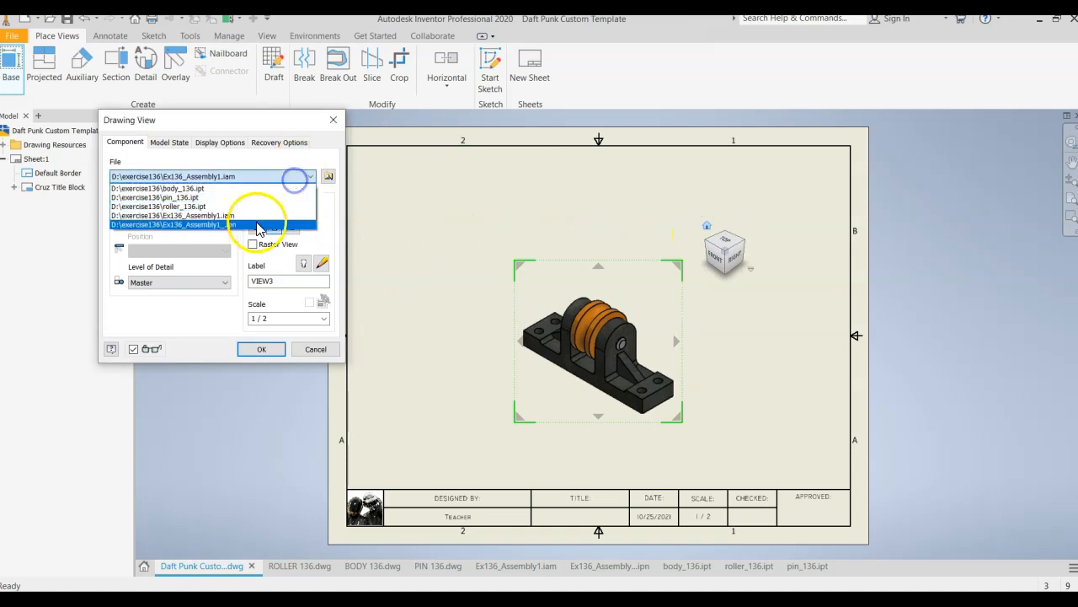
pyautogui.click(255, 225)
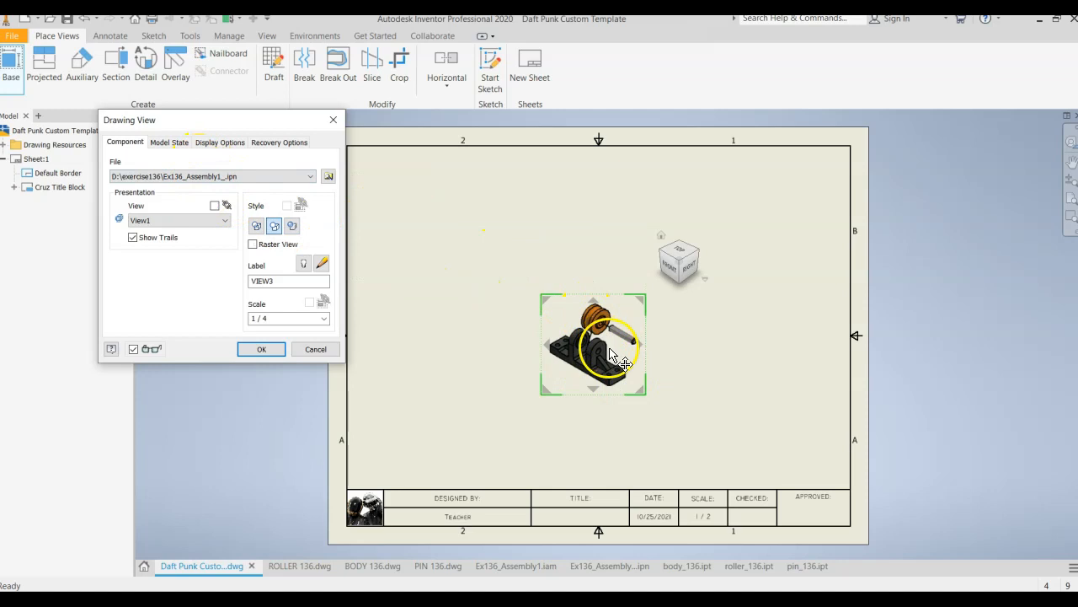
# Set the exploded base view's scale to 1:1
pyautogui.scroll(-2, 616, 338)
pyautogui.scroll(3, 608, 340)
pyautogui.scroll(-2, 593, 343)
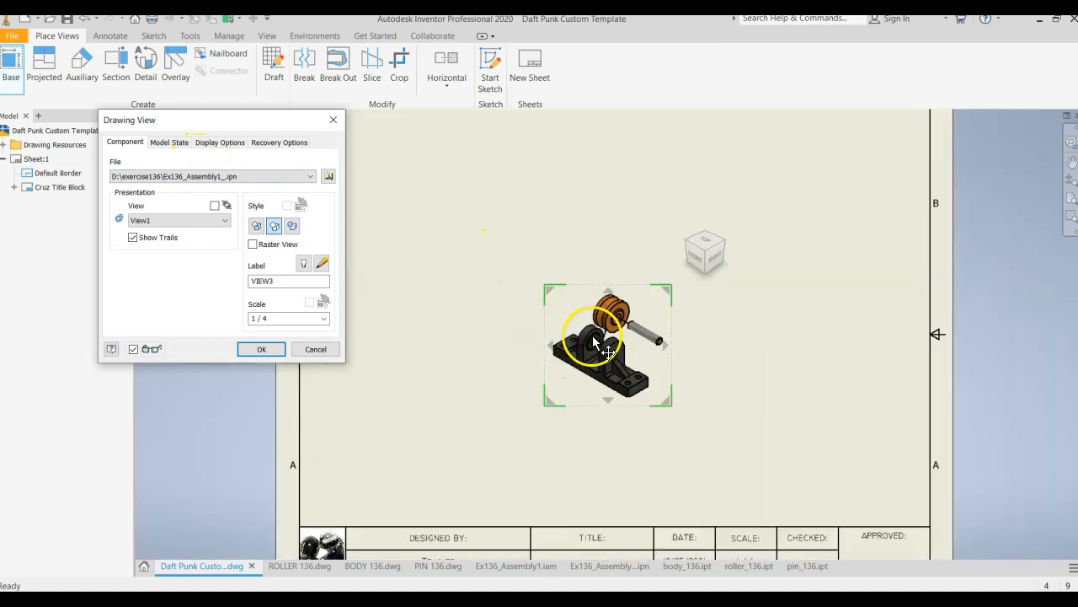
pyautogui.click(324, 318)
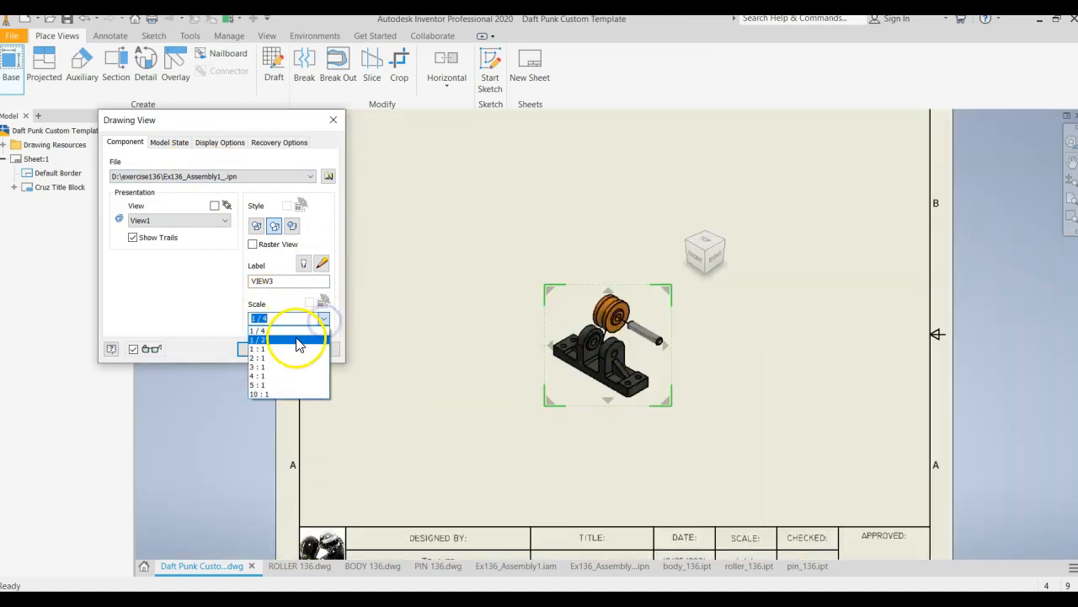
pyautogui.click(295, 344)
pyautogui.click(323, 317)
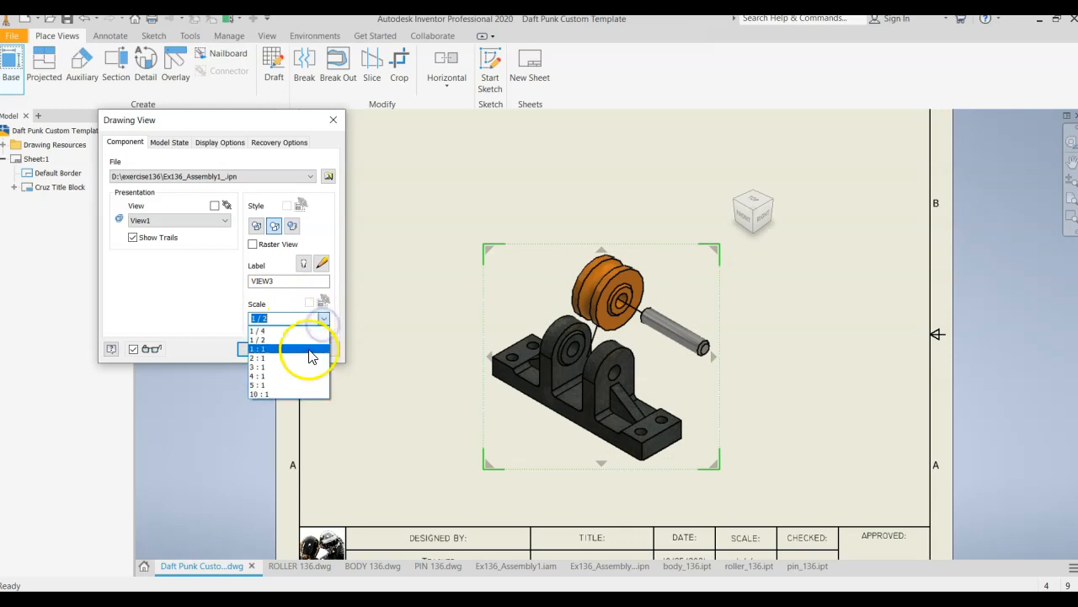
pyautogui.click(295, 353)
# Place the exploded view in shaded style above the title block, shifted toward the sheet's right border
pyautogui.moveTo(650, 408)
pyautogui.mouseDown()
pyautogui.moveTo(643, 342)
pyautogui.moveTo(662, 318)
pyautogui.moveTo(661, 401)
pyautogui.mouseUp()
pyautogui.scroll(-3, 661, 403)
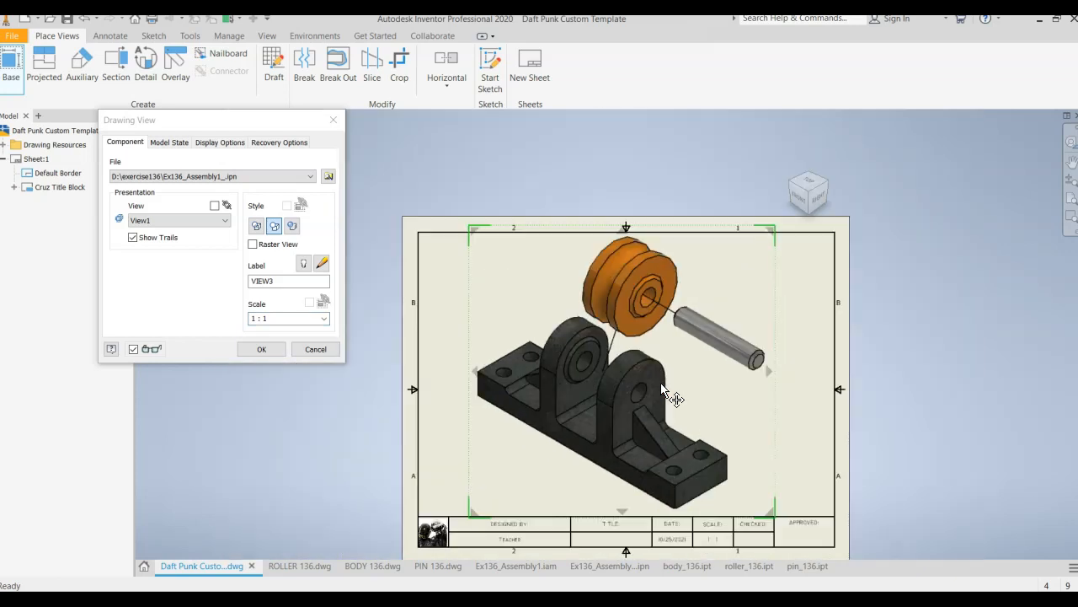
pyautogui.moveTo(661, 384); pyautogui.dragTo(648, 379, button='middle')
pyautogui.moveTo(647, 389); pyautogui.dragTo(702, 394)
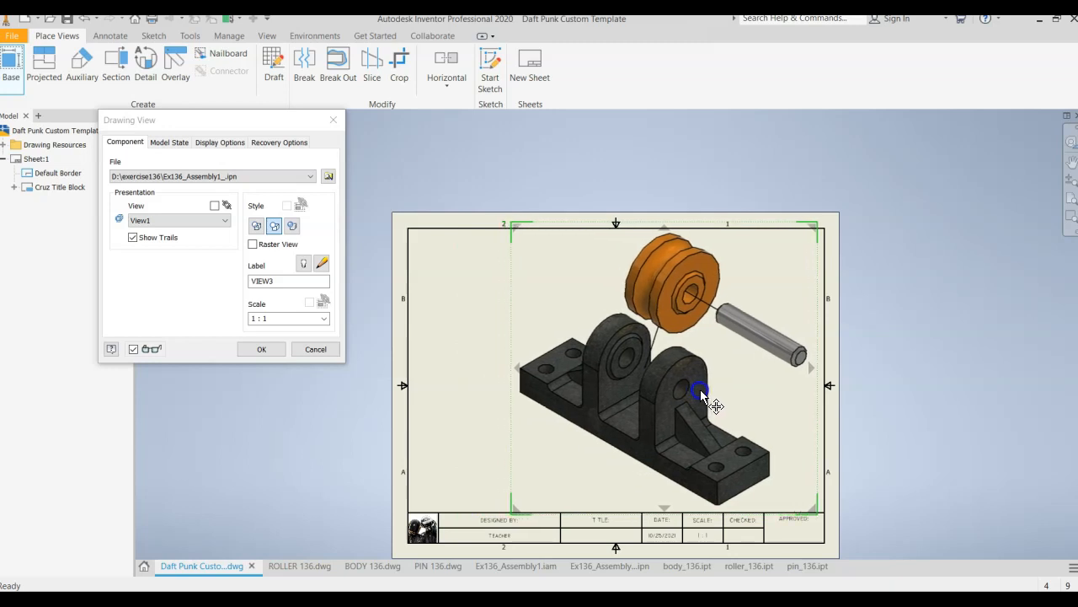
pyautogui.click(268, 318)
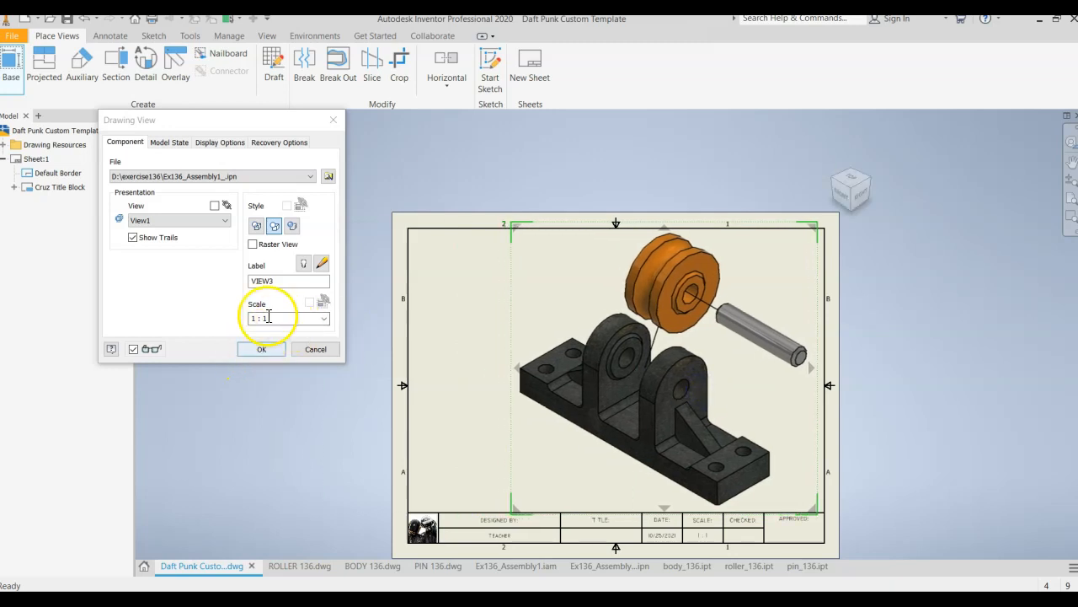
pyautogui.click(290, 226)
pyautogui.click(277, 349)
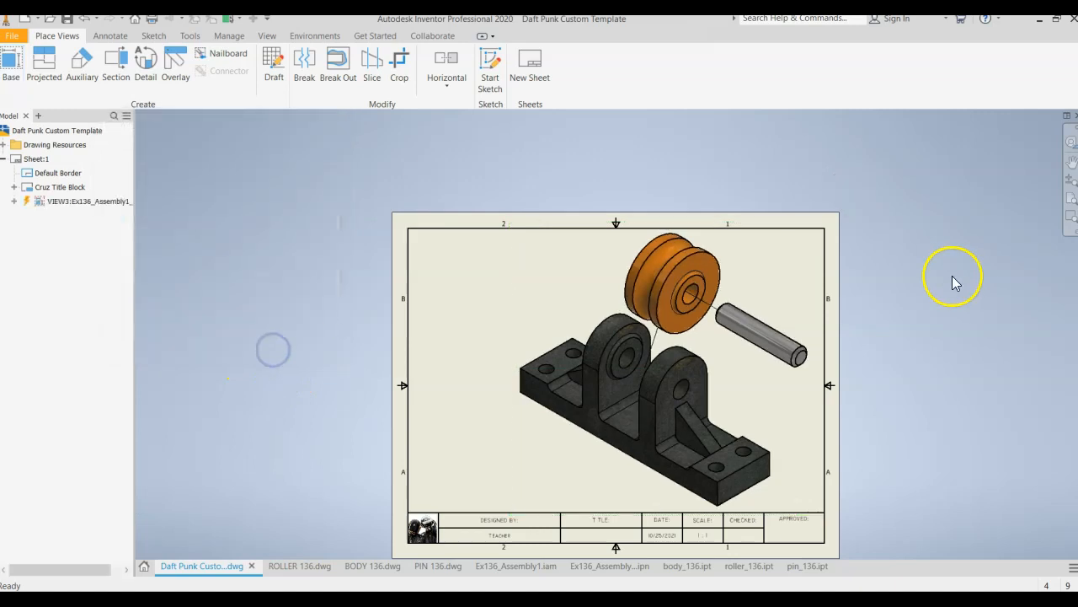
# Add a structured, first-level parts list of Ex136_Assembly1.iam beside the roller, enabling the assembly's BOM view
pyautogui.scroll(-3, 803, 294)
pyautogui.scroll(2, 803, 293)
pyautogui.moveTo(800, 291); pyautogui.dragTo(792, 269, button='middle')
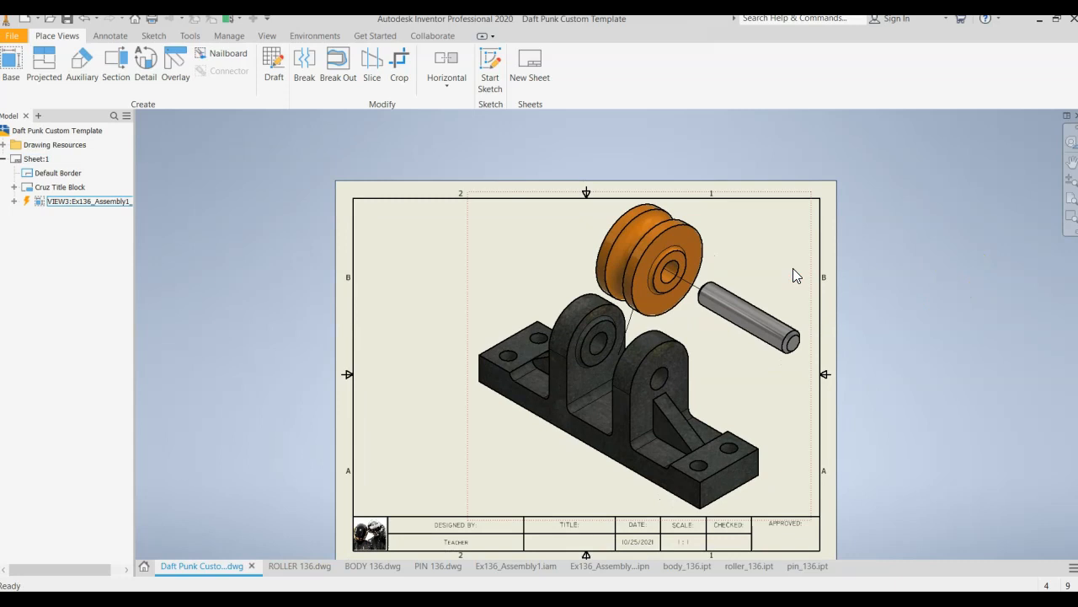
pyautogui.moveTo(793, 269); pyautogui.dragTo(793, 256, button='middle')
pyautogui.click(379, 275)
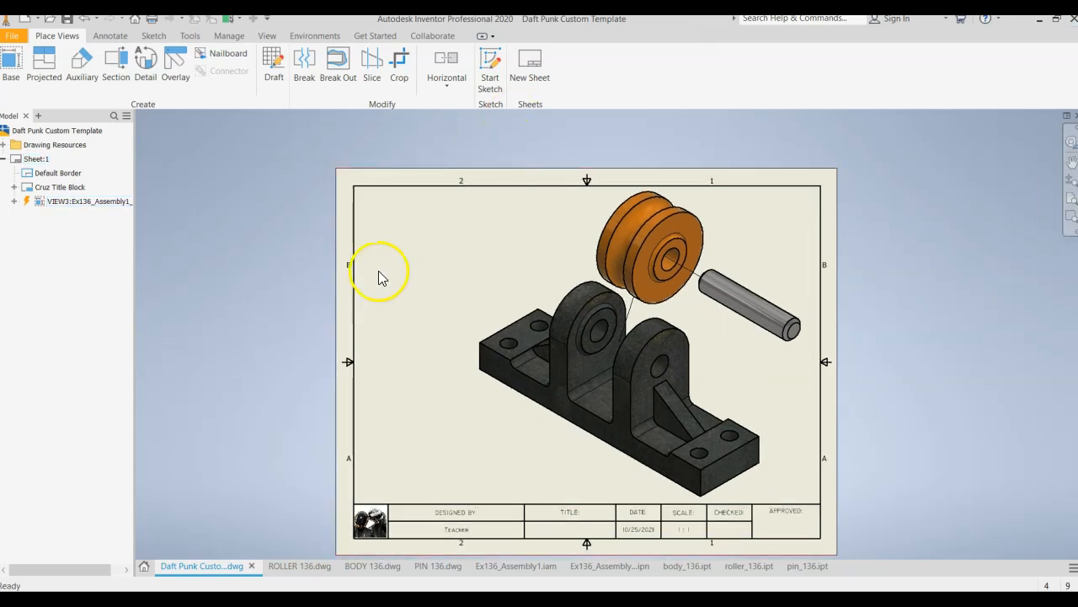
pyautogui.click(109, 36)
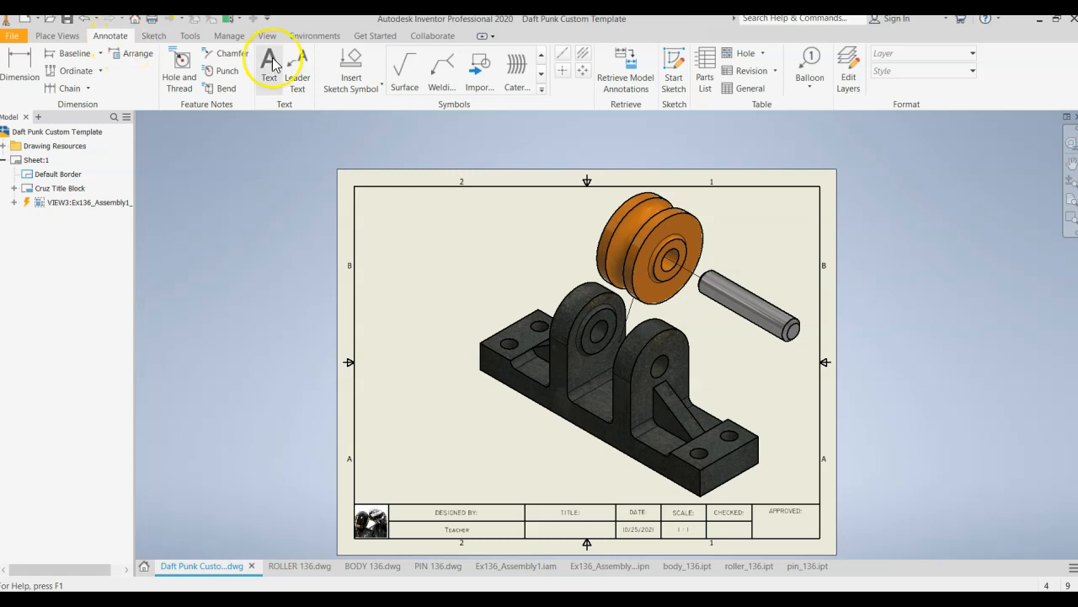
pyautogui.click(705, 74)
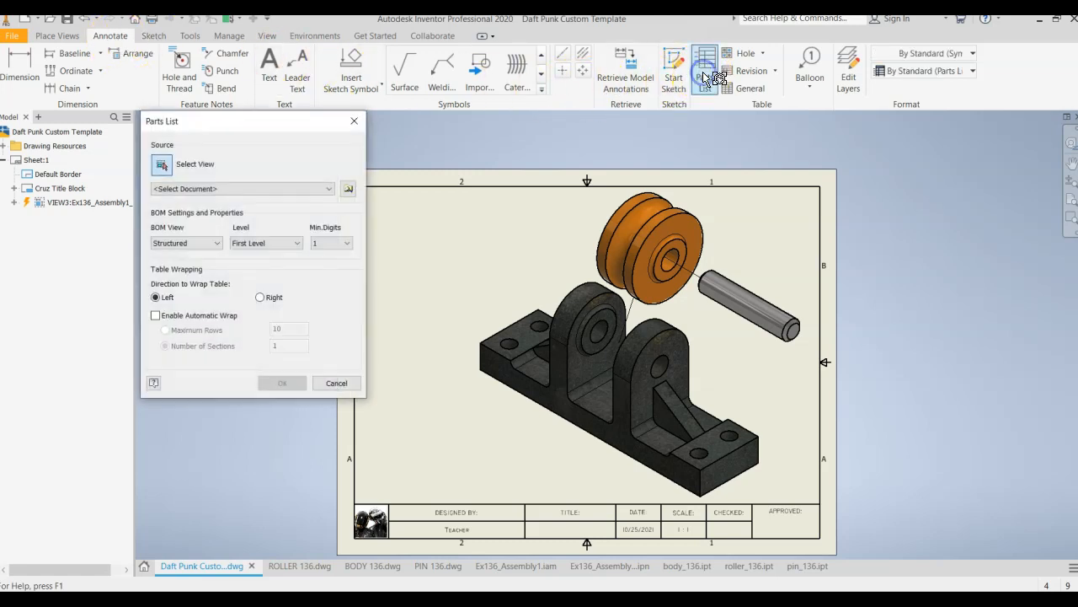
pyautogui.click(328, 189)
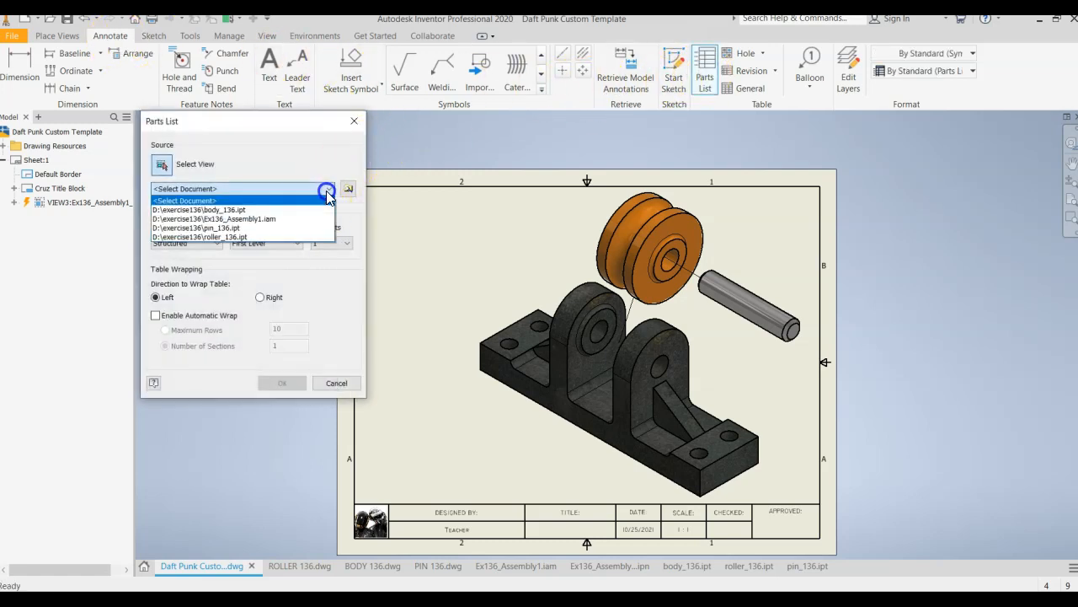
pyautogui.click(213, 219)
pyautogui.moveTo(272, 121); pyautogui.dragTo(228, 126)
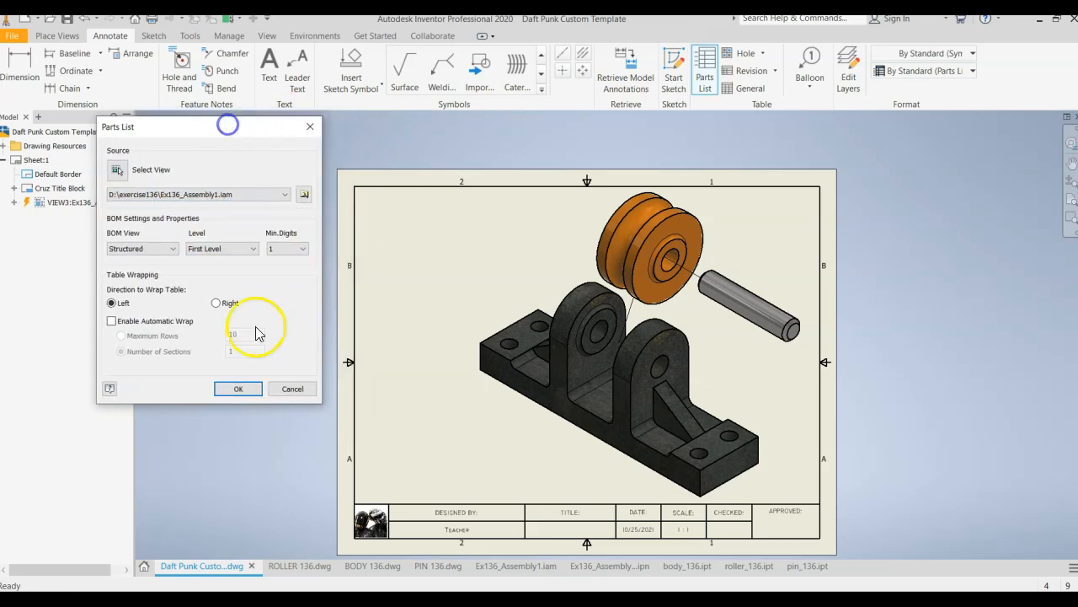
pyautogui.click(239, 388)
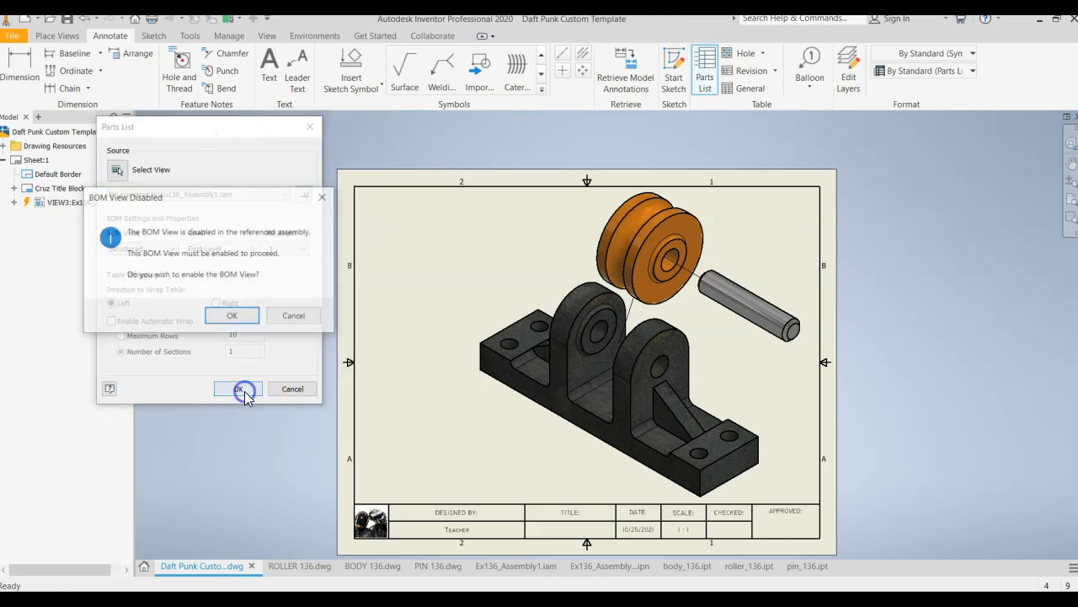
pyautogui.click(229, 318)
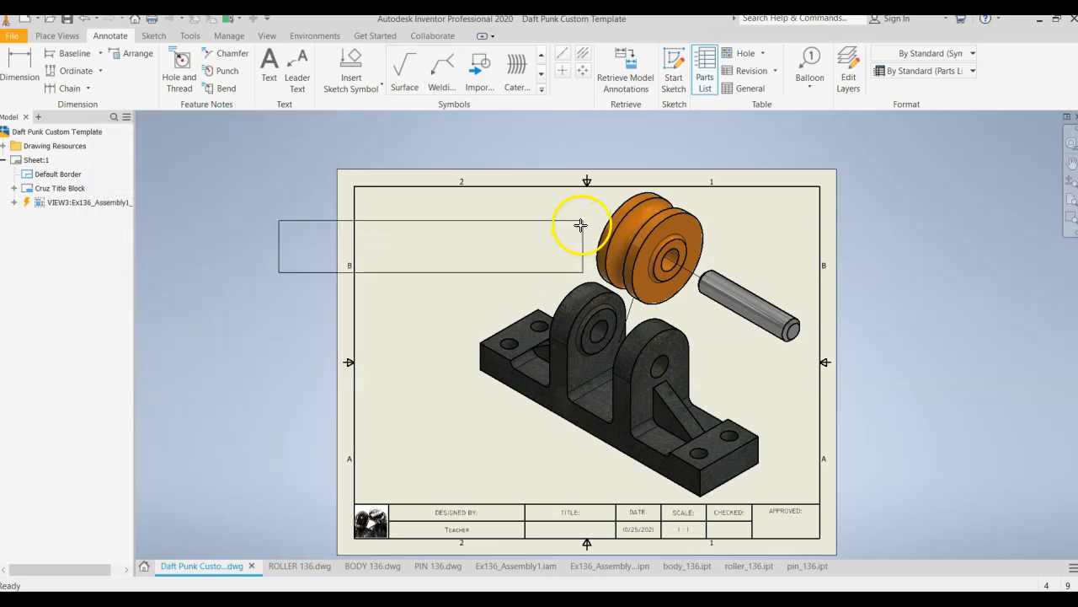
pyautogui.click(587, 193)
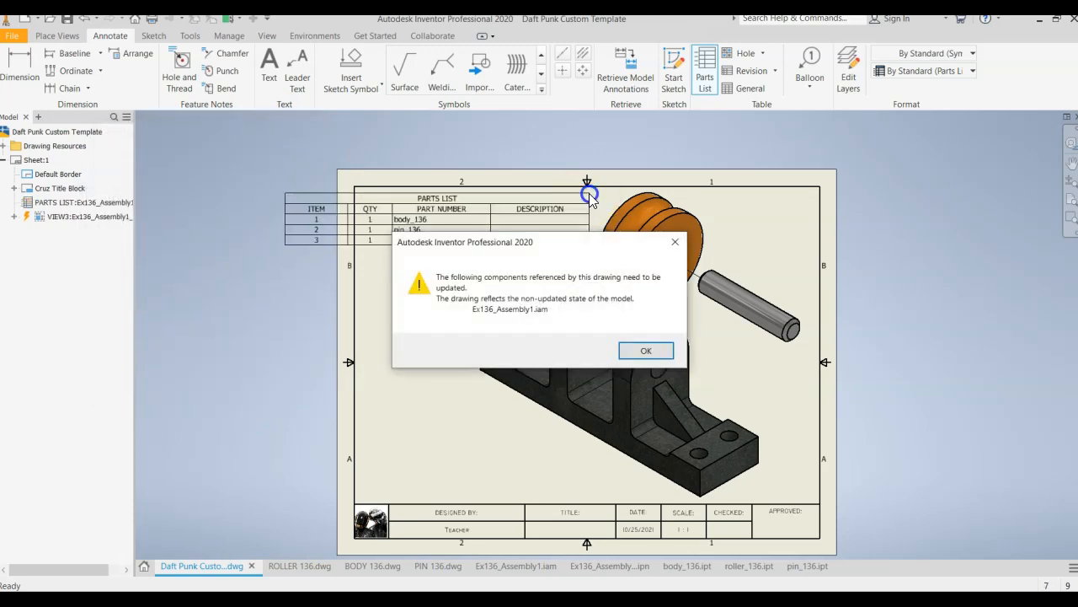
pyautogui.click(636, 353)
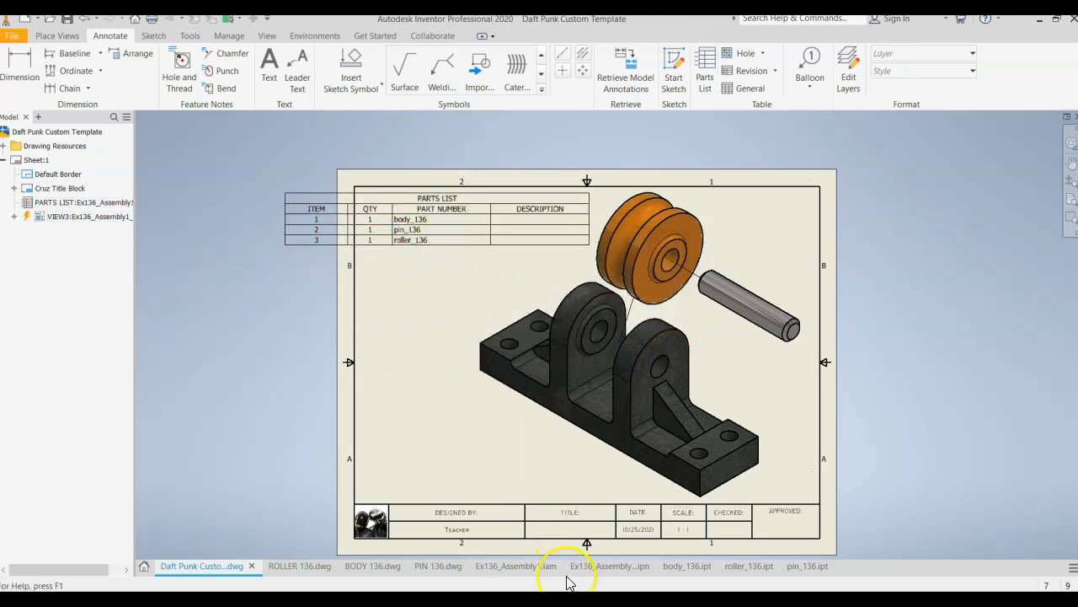
# Review the open exploded presentation, assembly and pin part, and return to the Daft Punk Custom Template drawing
pyautogui.click(627, 568)
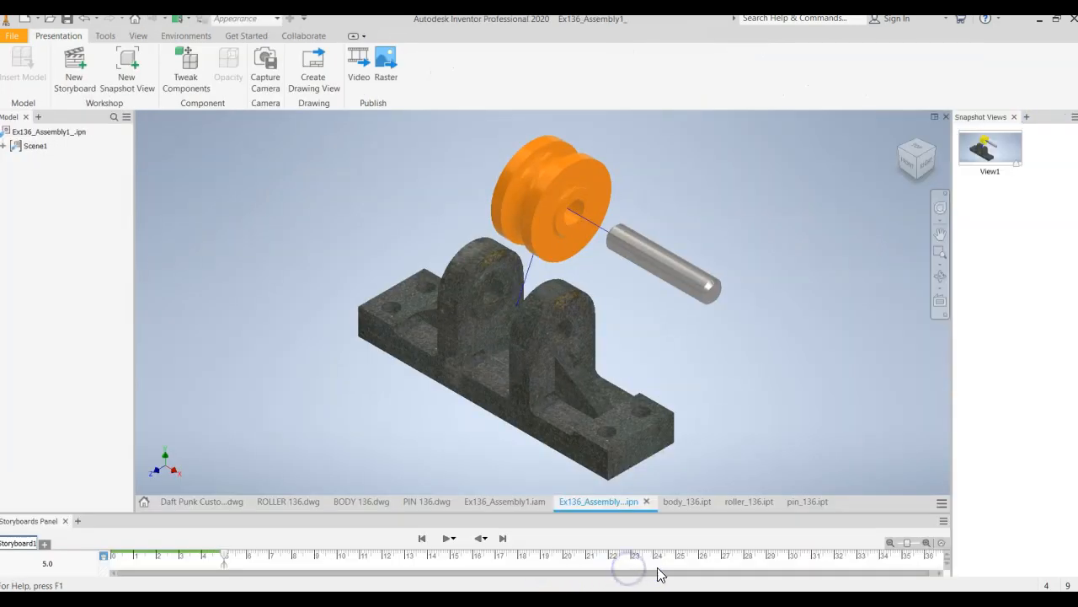
pyautogui.click(497, 503)
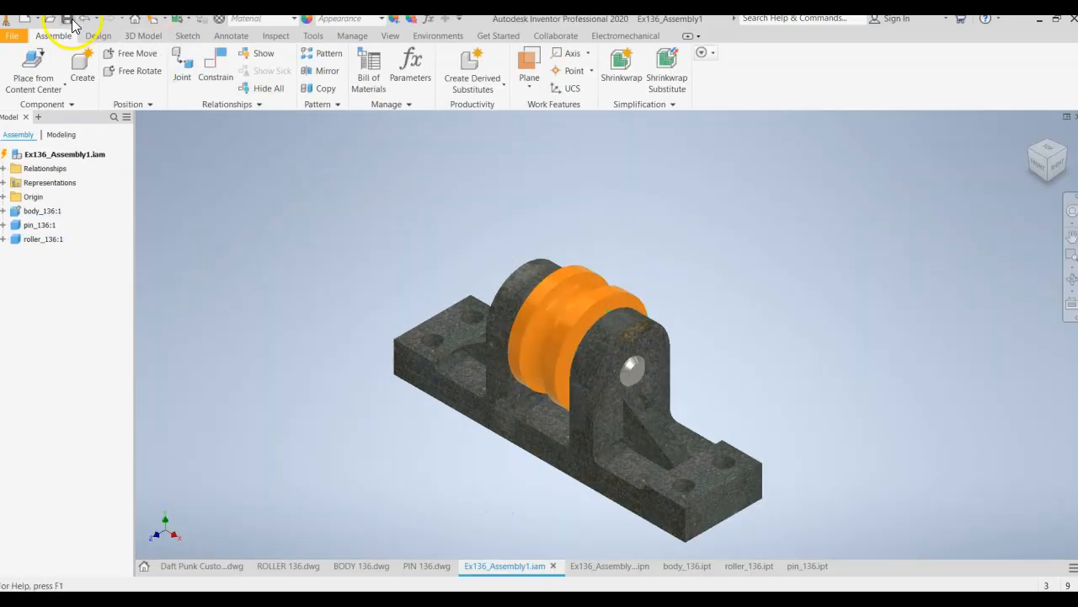
pyautogui.click(258, 210)
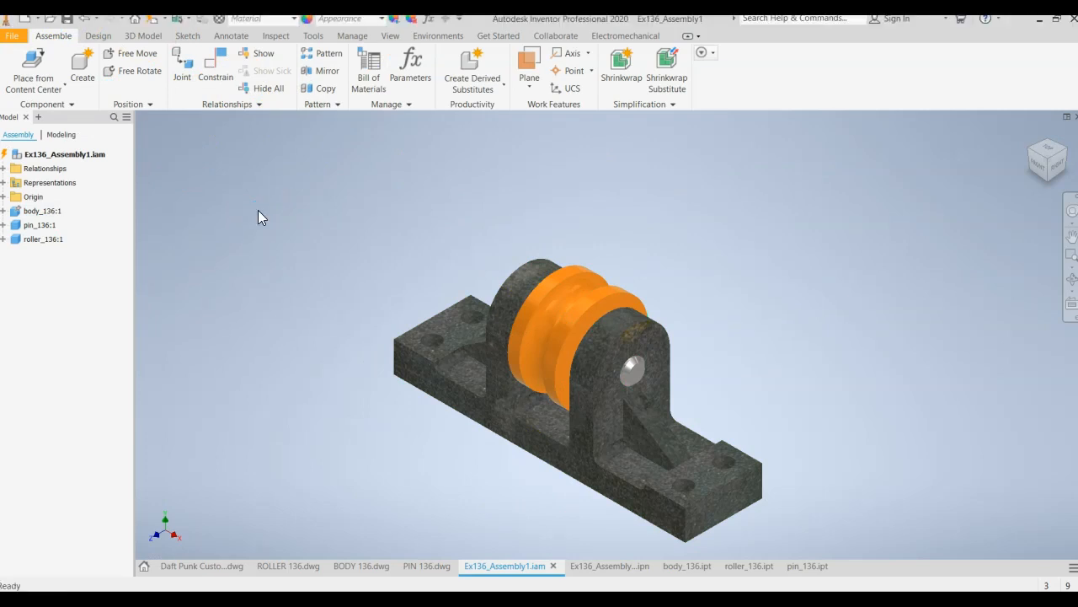
pyautogui.click(807, 567)
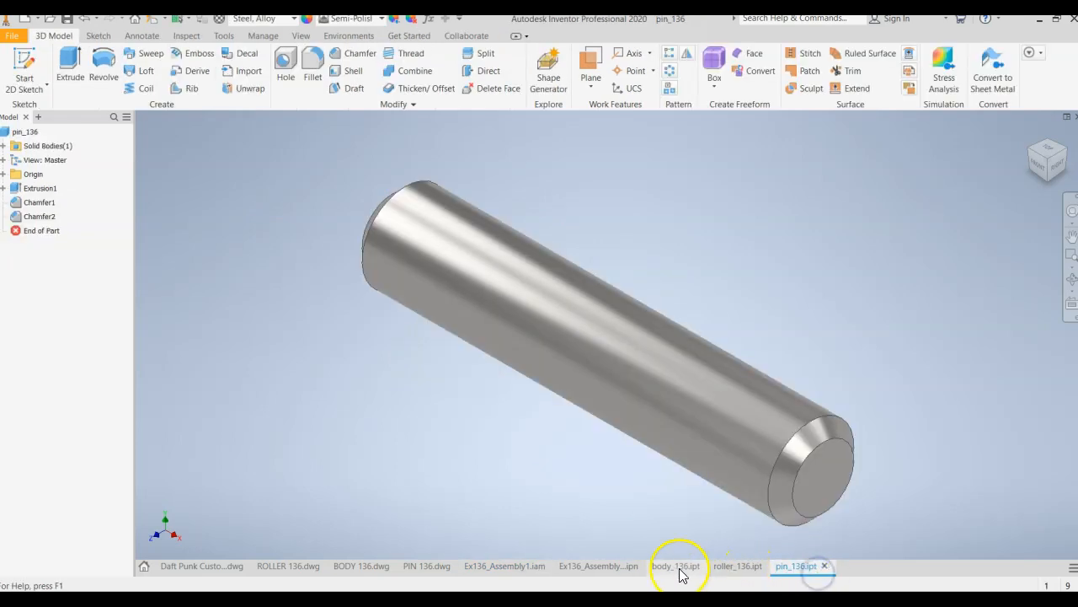
pyautogui.click(597, 568)
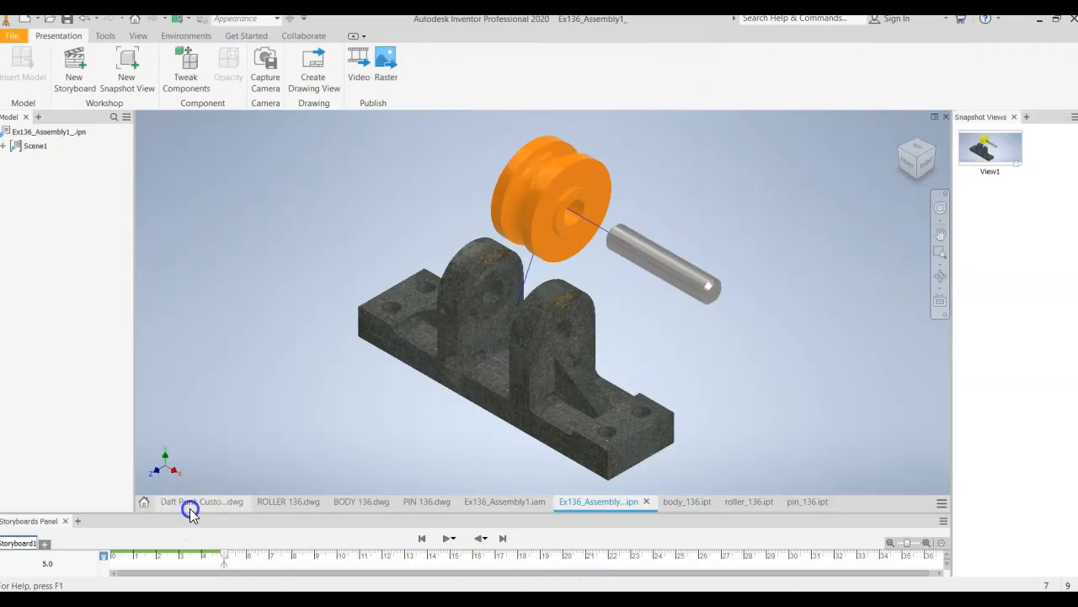
pyautogui.click(190, 504)
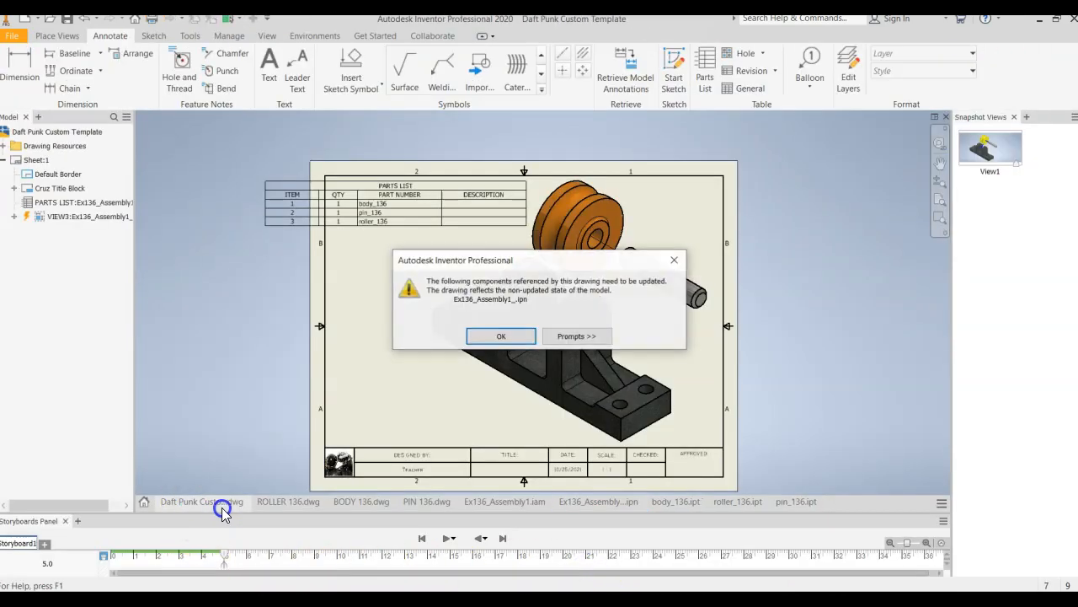
pyautogui.click(501, 335)
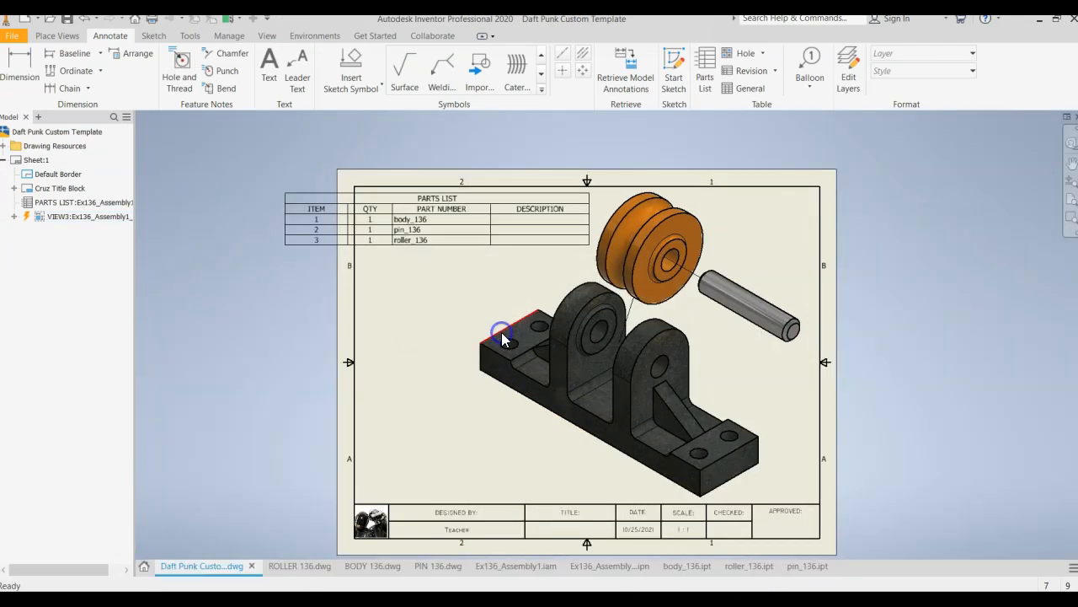
# Fit the parts list into the sheet's upper-left corner clear of the roller, resizing it and narrowing the ITEM and QTY columns
pyautogui.click(470, 212)
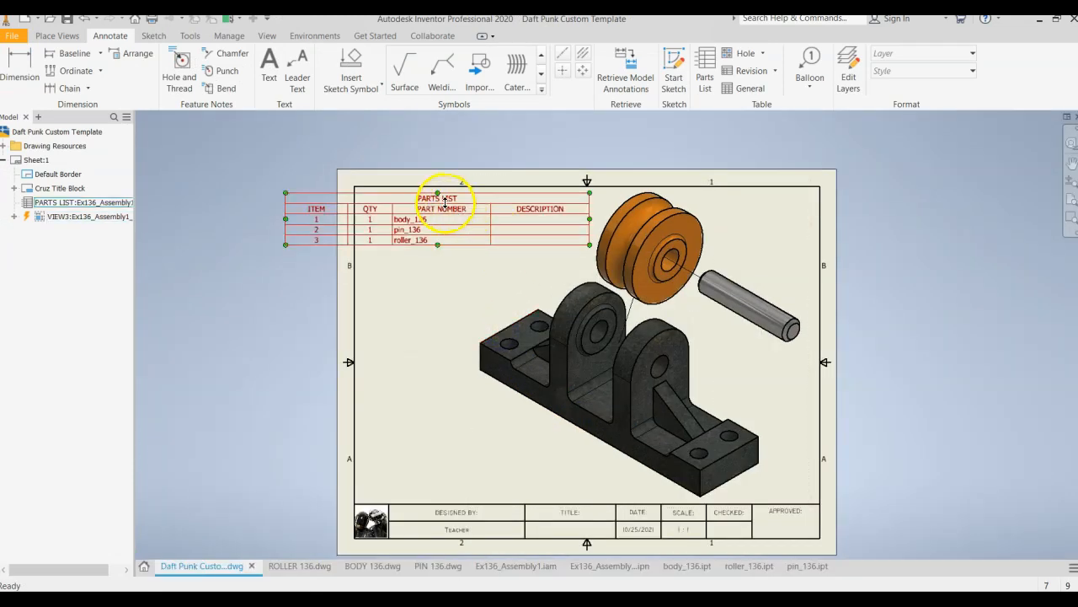
pyautogui.moveTo(455, 206); pyautogui.dragTo(523, 194)
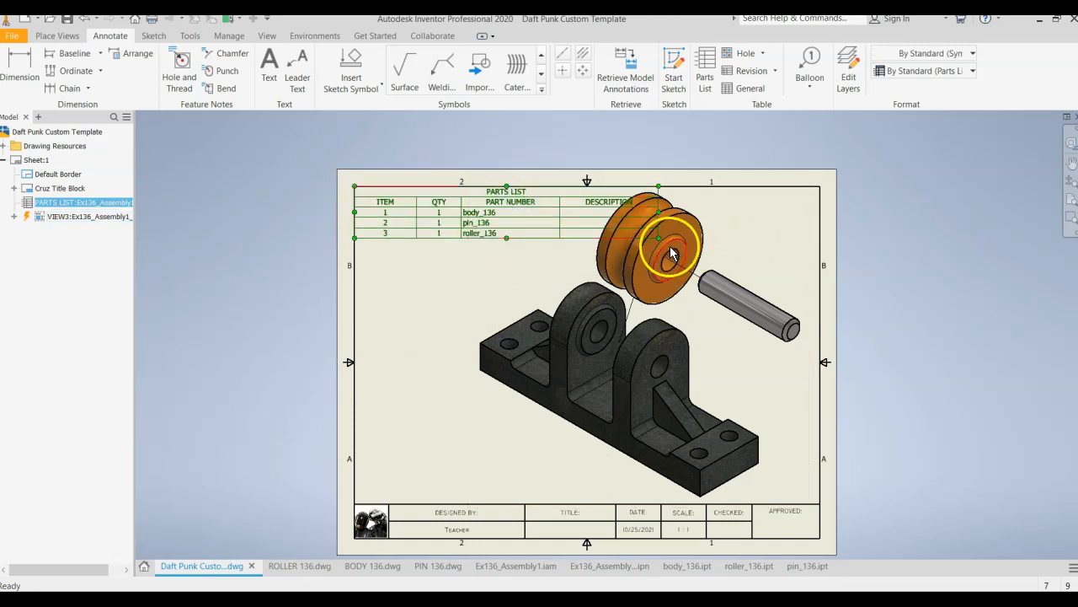
pyautogui.moveTo(659, 243); pyautogui.dragTo(580, 275)
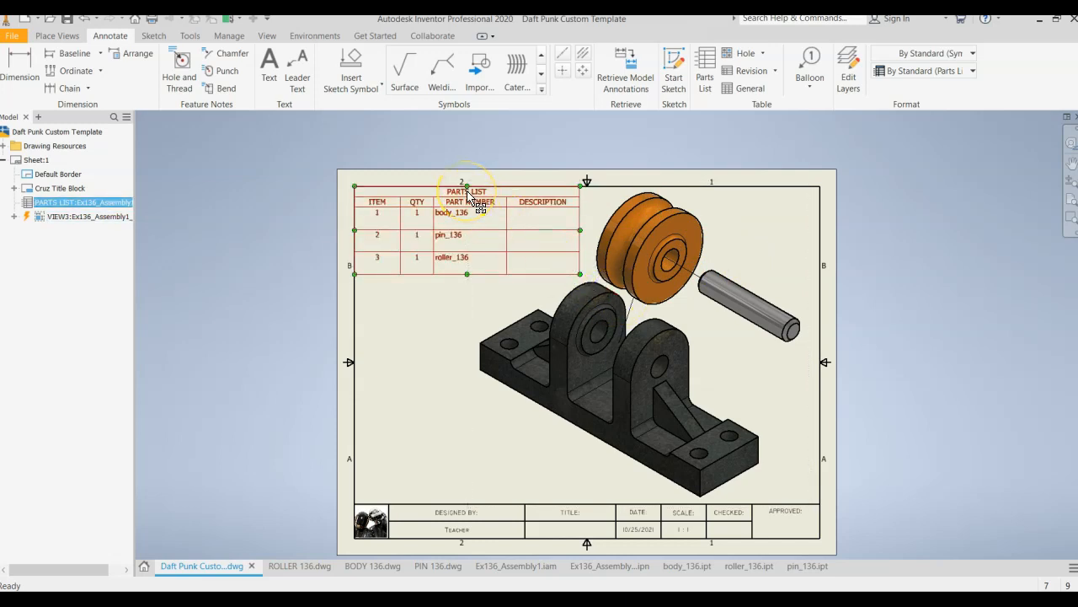
pyautogui.moveTo(403, 204)
pyautogui.mouseDown()
pyautogui.moveTo(378, 203)
pyautogui.moveTo(414, 209)
pyautogui.mouseUp()
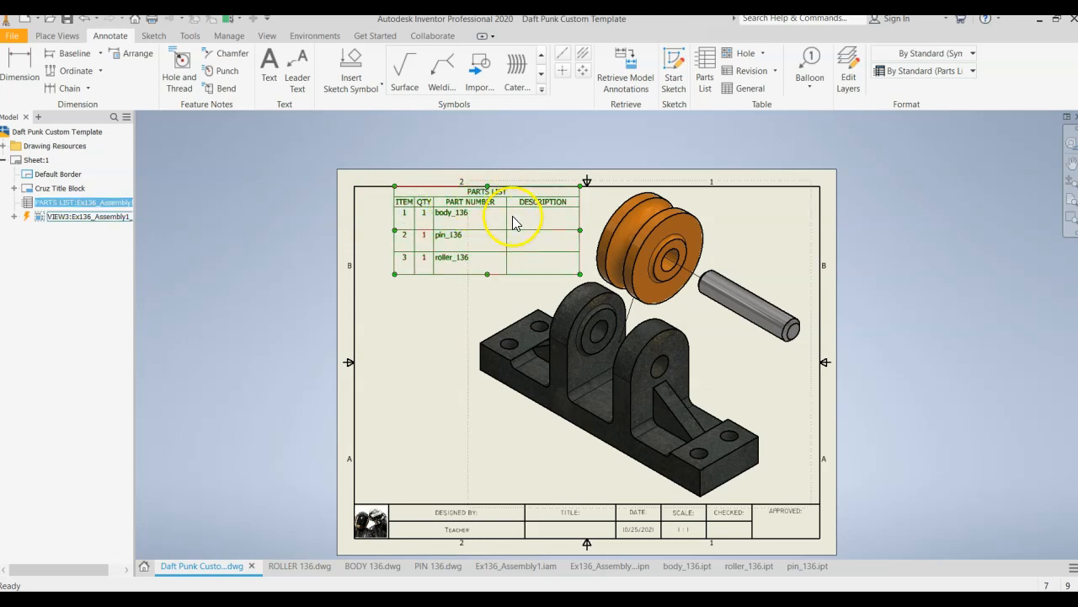
pyautogui.moveTo(500, 194); pyautogui.dragTo(466, 199)
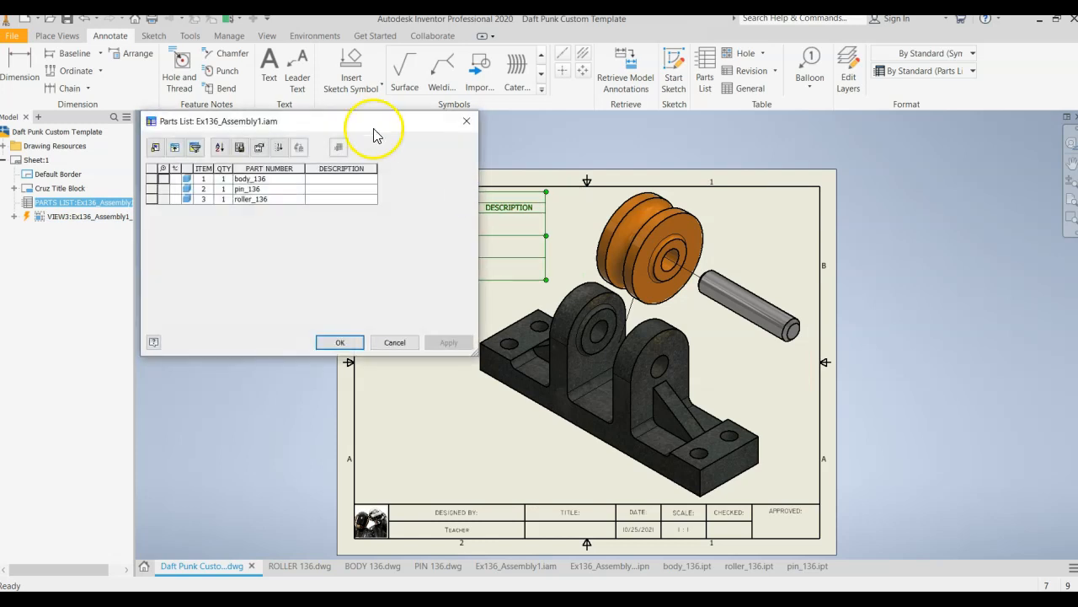
# Remove the DESCRIPTION property from the columns of the Ex136_Assembly1.iam parts list
pyautogui.moveTo(366, 123); pyautogui.dragTo(291, 123)
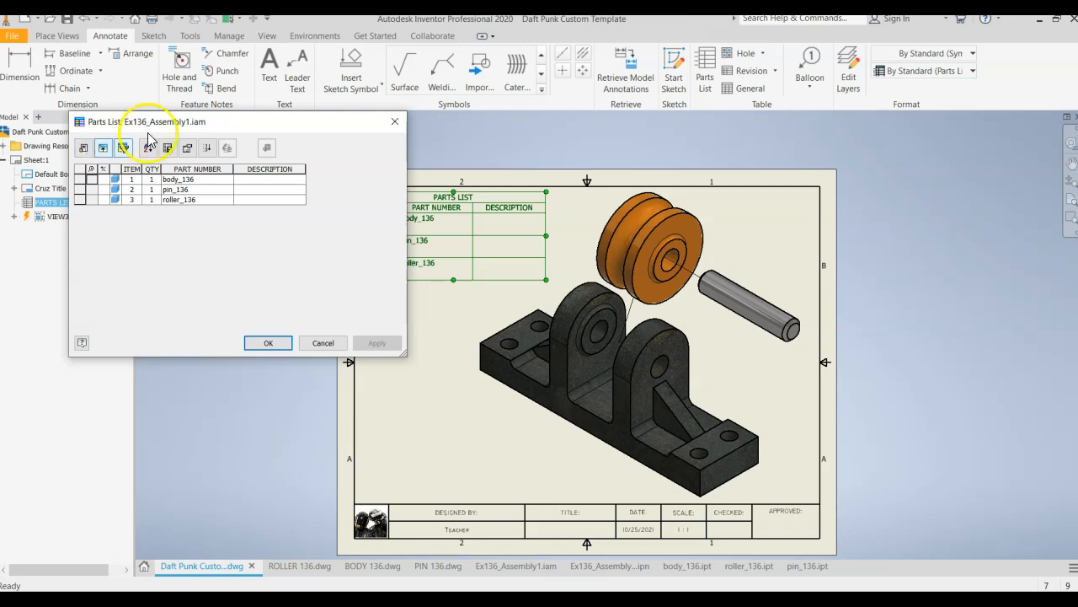
pyautogui.click(394, 121)
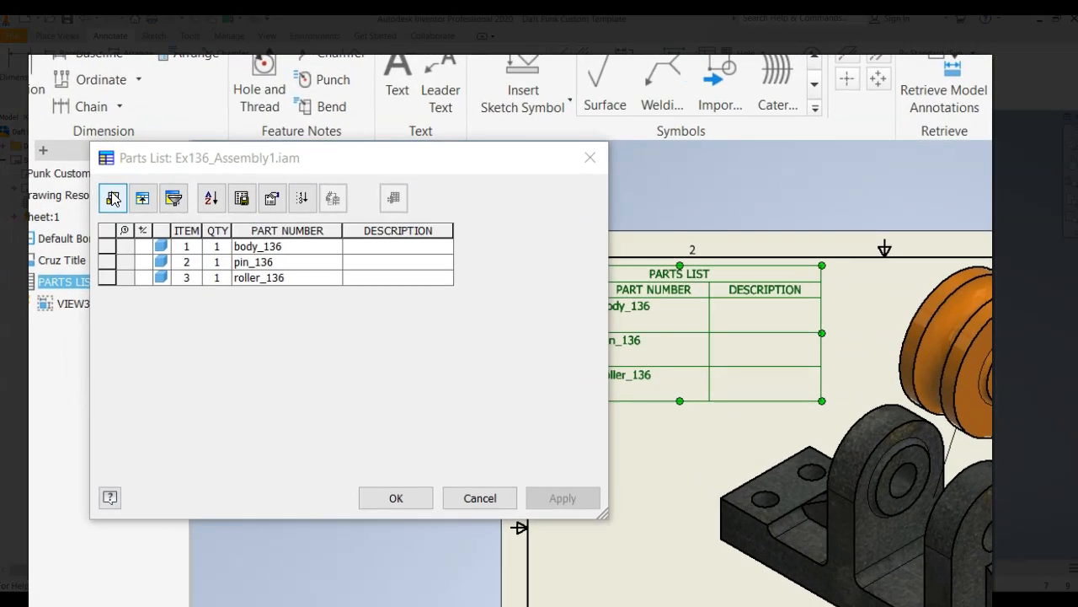
pyautogui.click(113, 198)
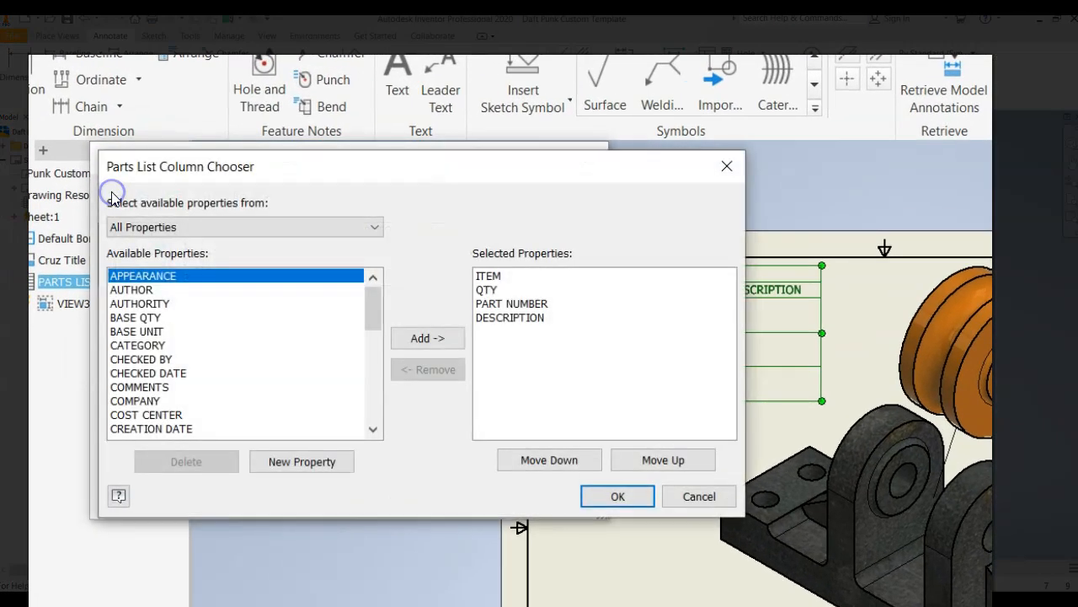
pyautogui.moveTo(205, 168); pyautogui.dragTo(221, 168)
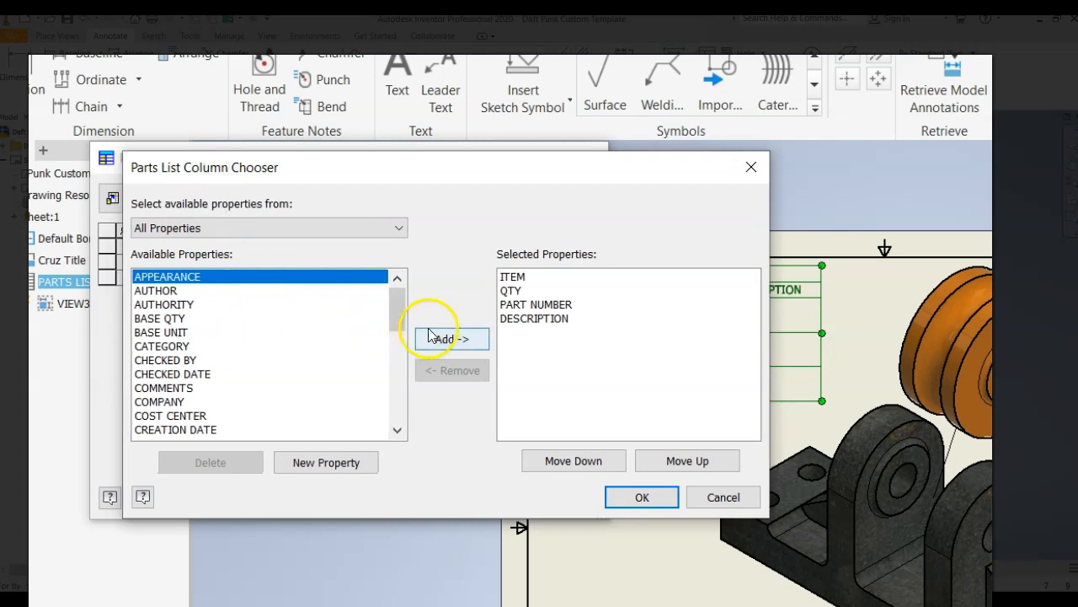
pyautogui.click(520, 327)
pyautogui.click(466, 370)
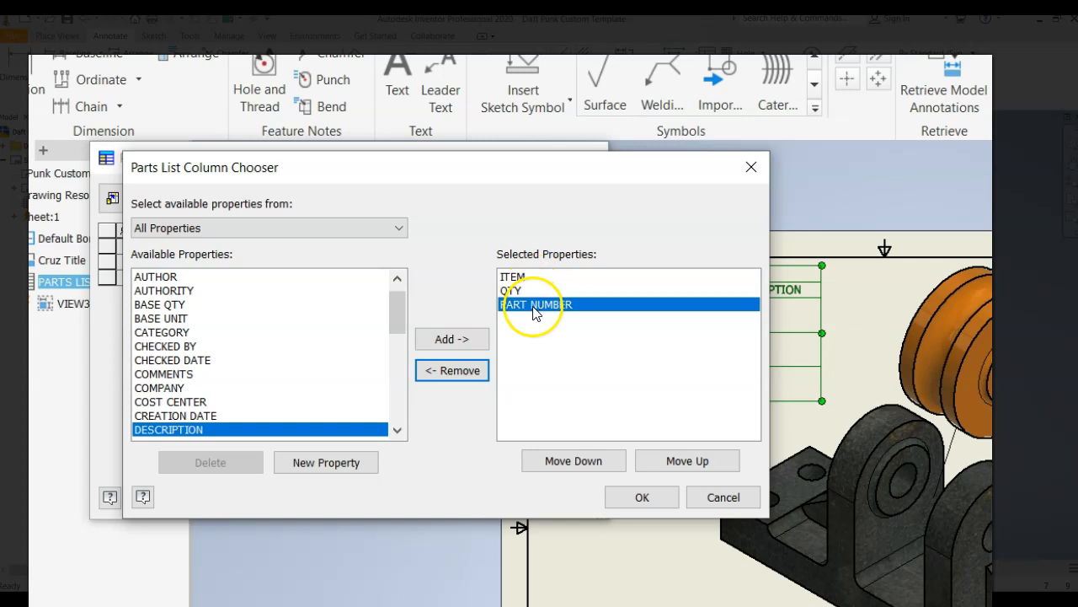
# Add the MATERIAL and MASS properties as parts list columns after PART NUMBER
pyautogui.moveTo(395, 316); pyautogui.dragTo(395, 377)
pyautogui.click(217, 346)
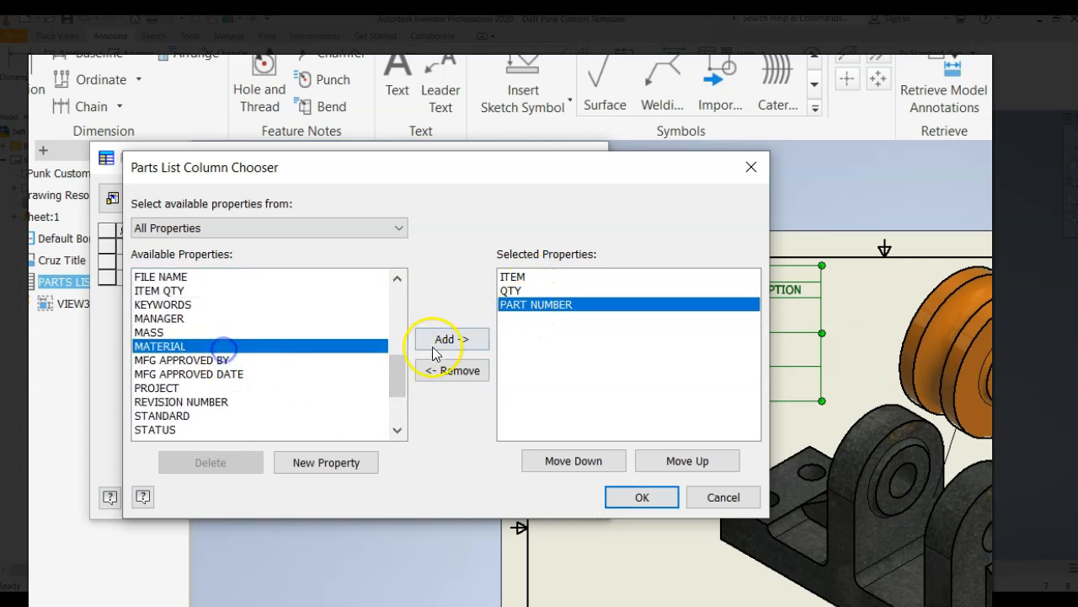
pyautogui.click(434, 341)
pyautogui.click(397, 429)
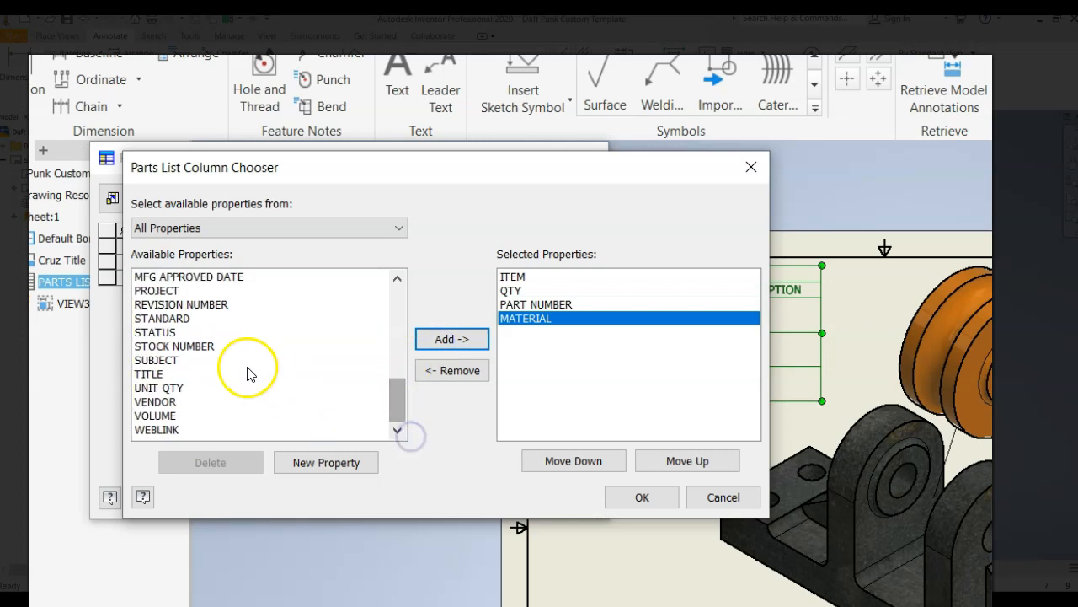
pyautogui.click(385, 288)
pyautogui.click(397, 278)
pyautogui.click(397, 278)
pyautogui.click(397, 278)
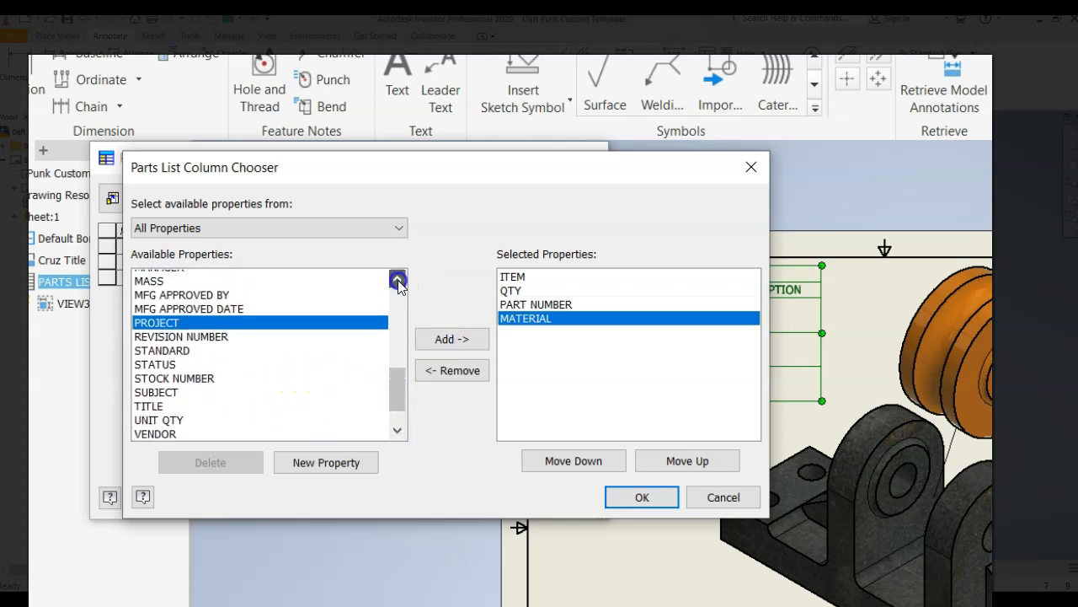
pyautogui.click(397, 278)
pyautogui.click(397, 278)
pyautogui.click(396, 278)
pyautogui.click(214, 345)
pyautogui.click(214, 333)
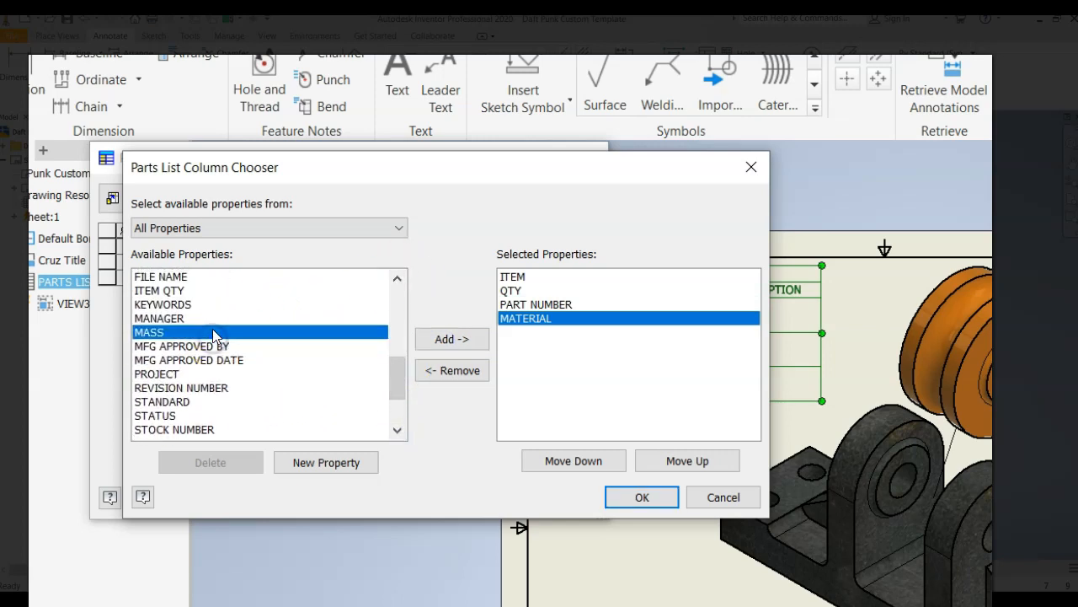
pyautogui.click(438, 338)
pyautogui.click(642, 497)
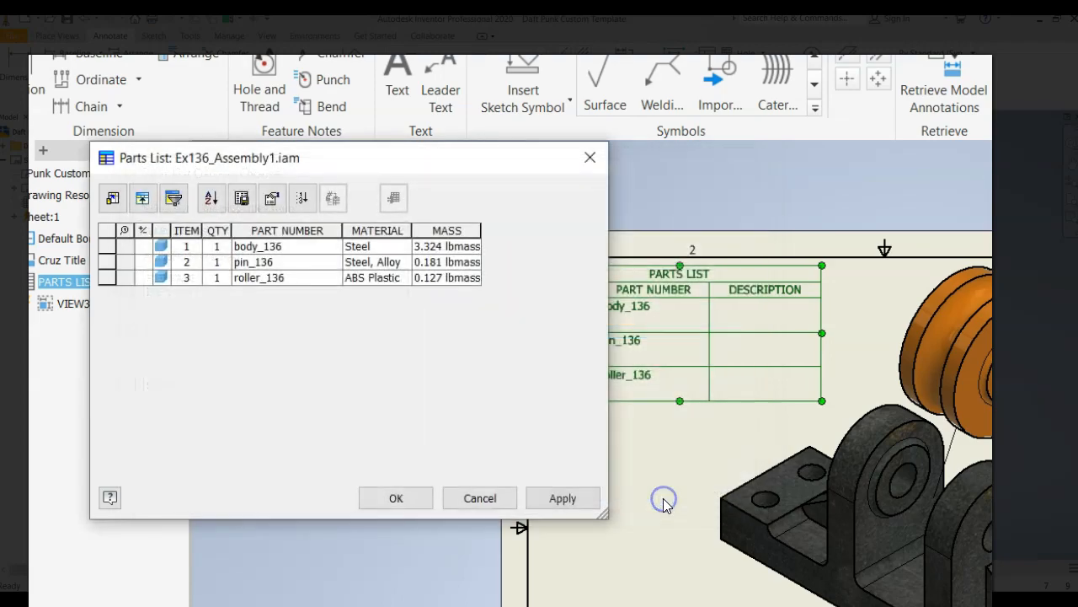
# Apply the column changes to the parts list and shift the table back inside the sheet's left border
pyautogui.click(559, 498)
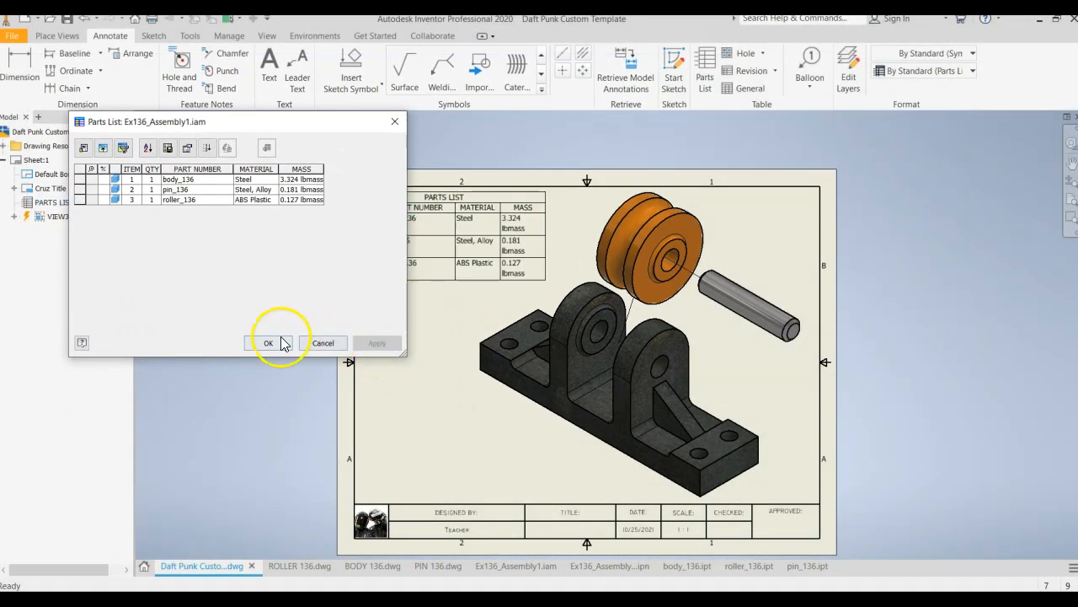
pyautogui.click(279, 355)
pyautogui.click(525, 249)
pyautogui.moveTo(471, 212); pyautogui.dragTo(499, 212)
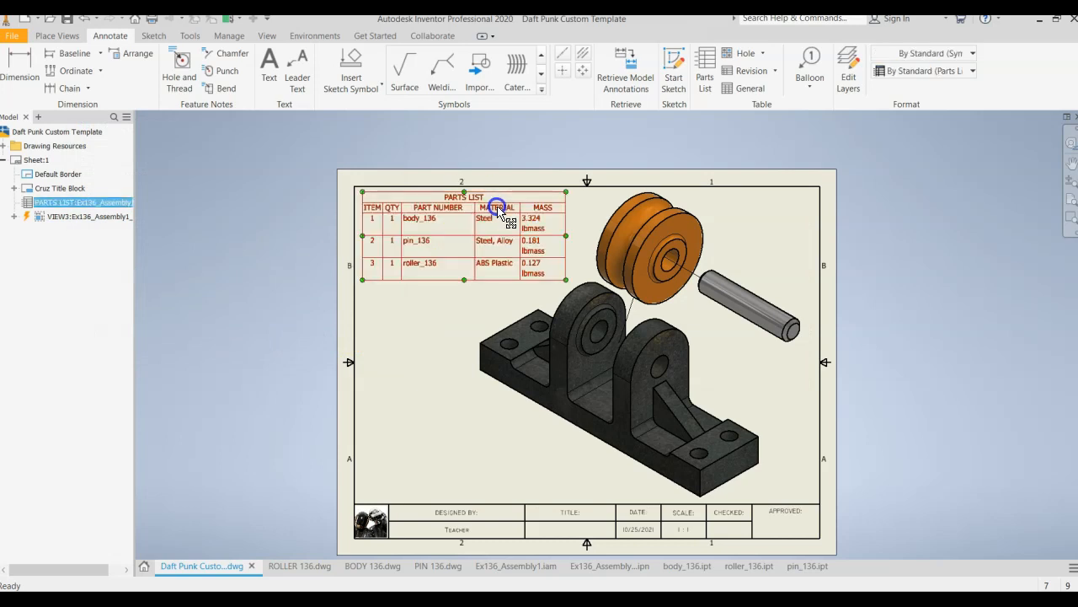
# Open the parts list style's title text settings and change the Note Text (ANSI) font to Technic, saving the edit
pyautogui.rightClick(499, 212)
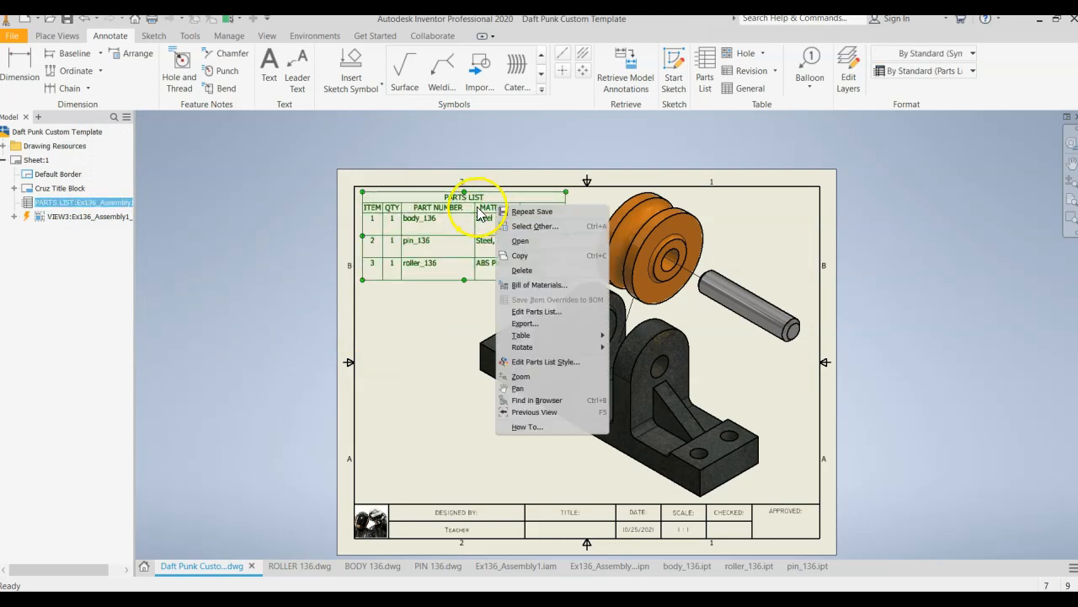
pyautogui.click(555, 362)
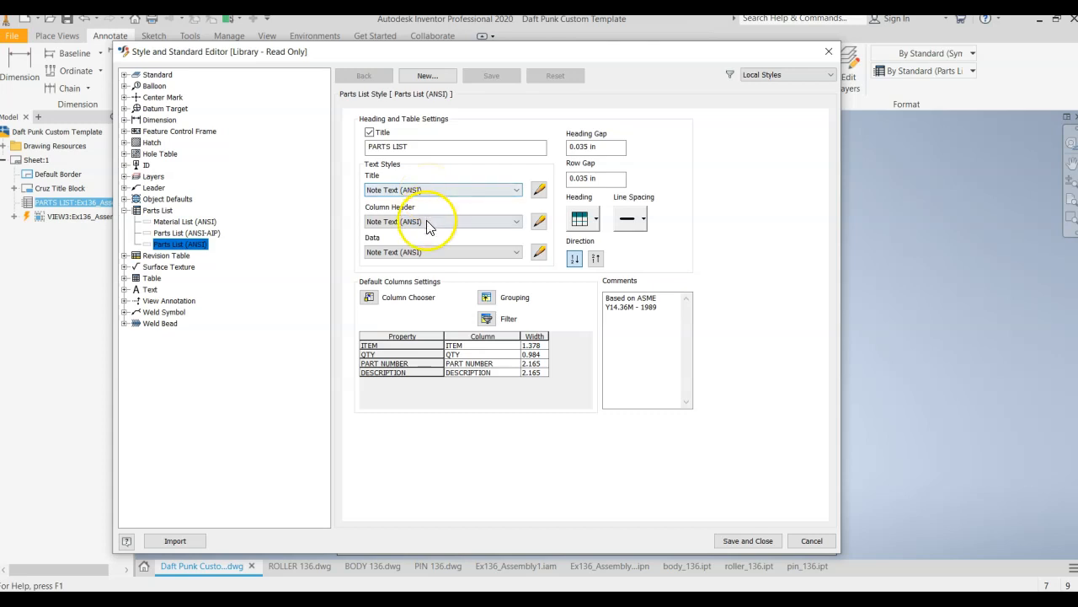
pyautogui.click(537, 191)
pyautogui.click(547, 266)
pyautogui.click(489, 289)
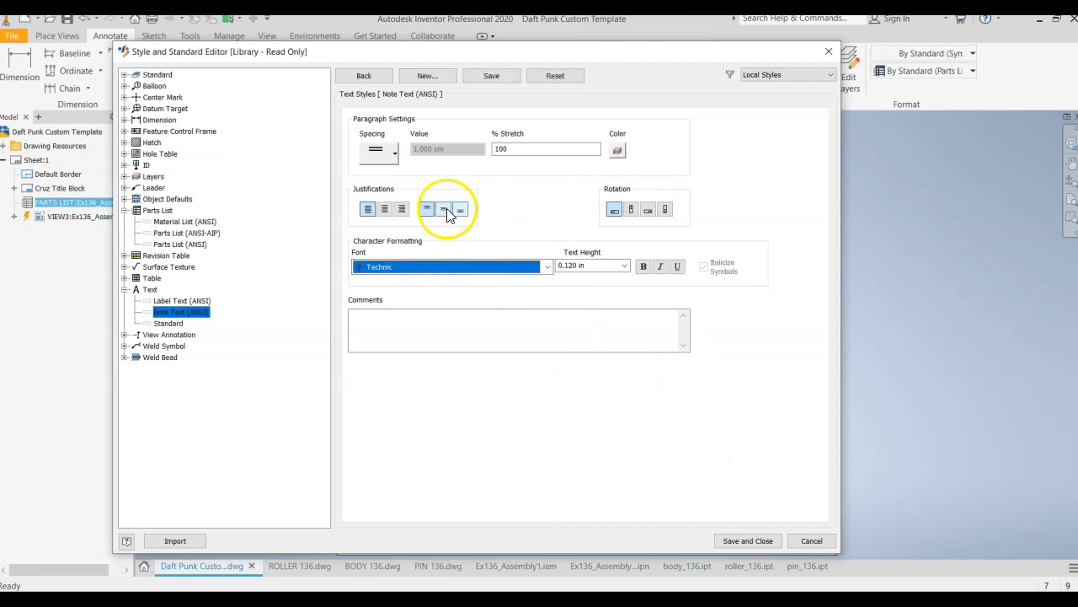
pyautogui.click(189, 300)
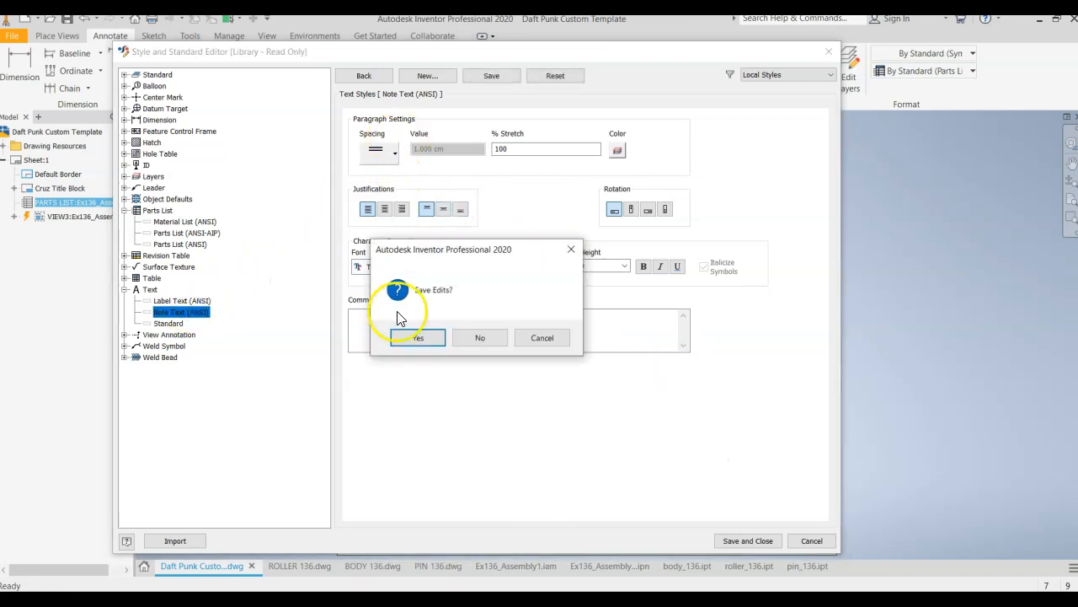
pyautogui.click(417, 341)
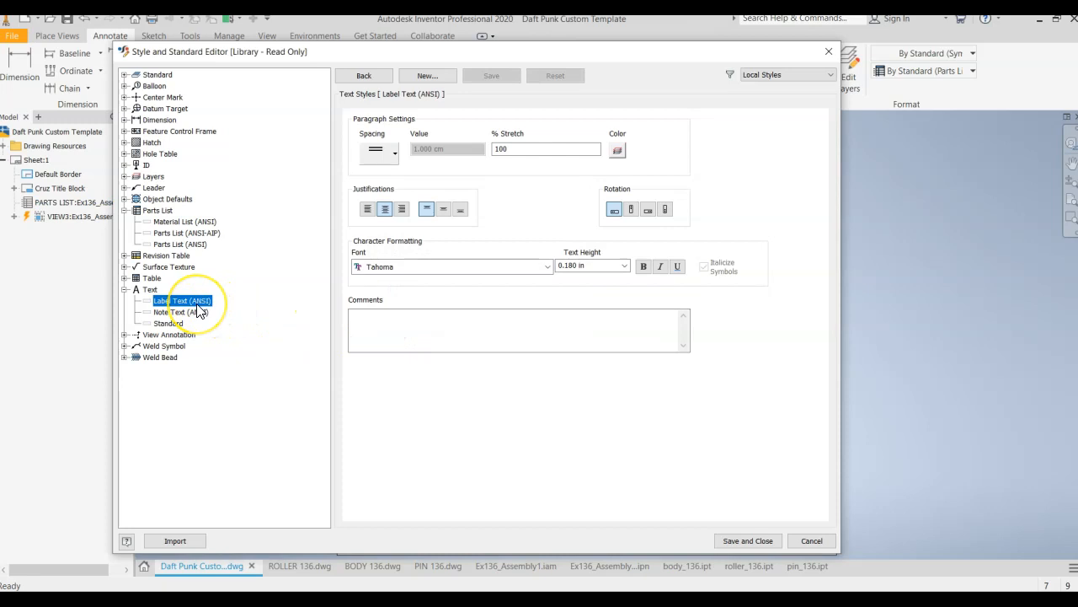
# Change the Label Text (ANSI) style's font to Technic and save the edit
pyautogui.click(405, 268)
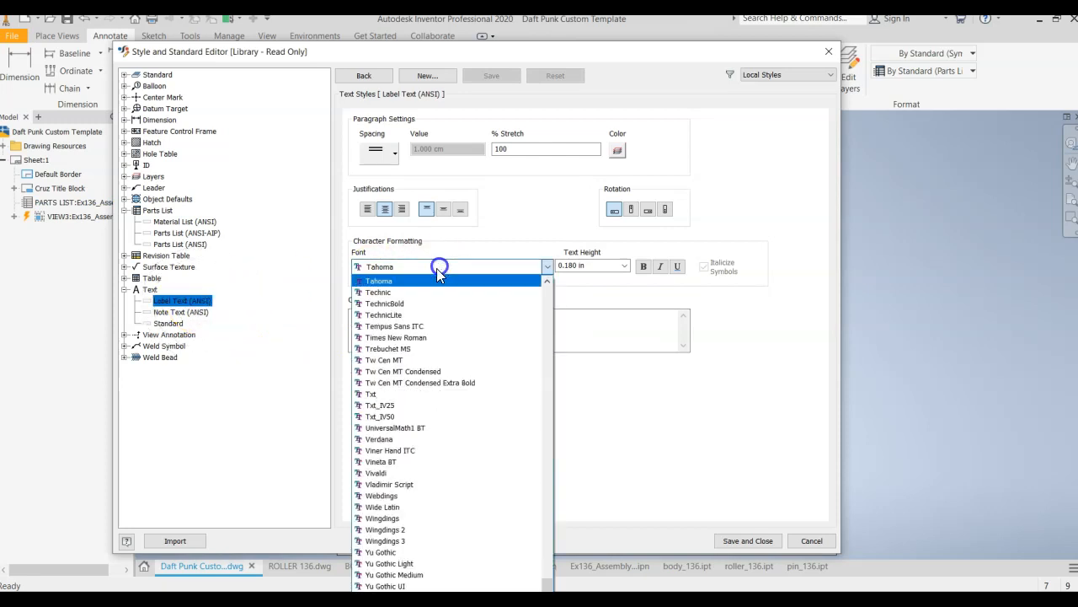
pyautogui.click(425, 291)
pyautogui.click(177, 313)
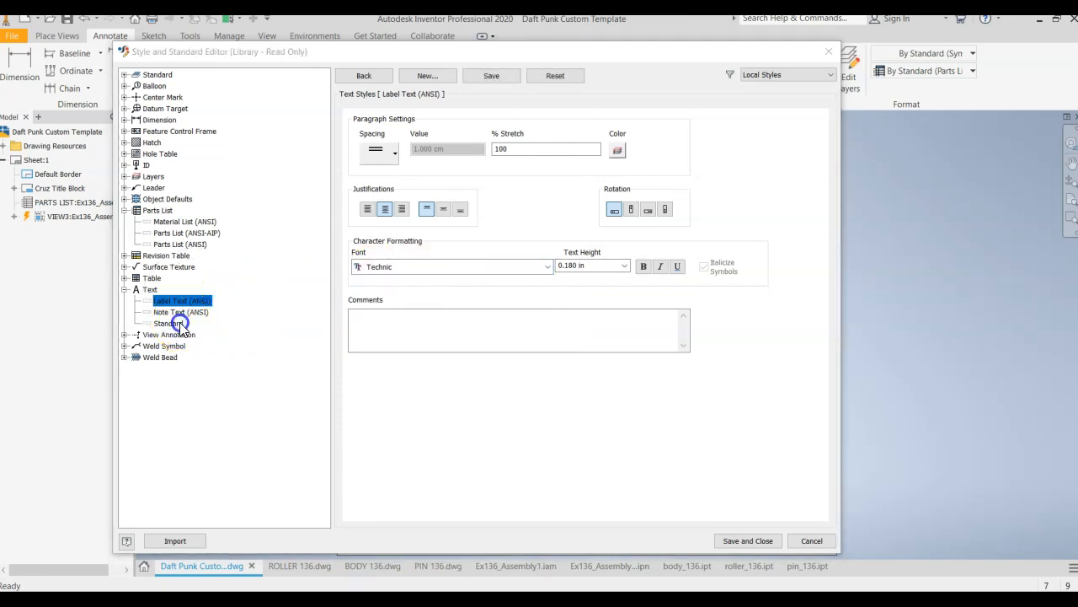
pyautogui.click(421, 337)
# Change the Standard text style's font to Technic and save the edit
pyautogui.click(436, 268)
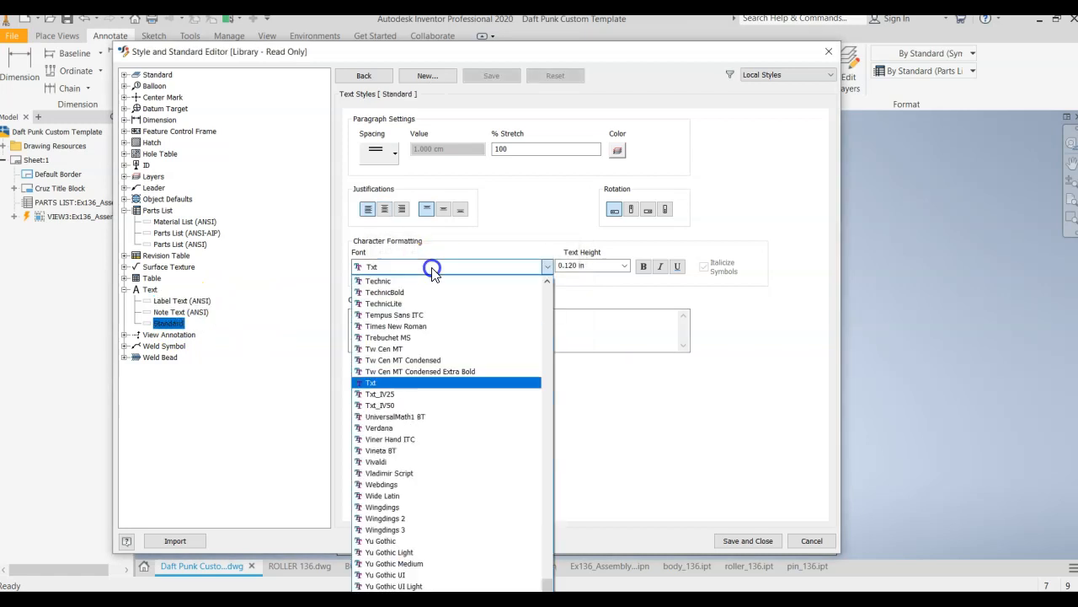
pyautogui.click(414, 282)
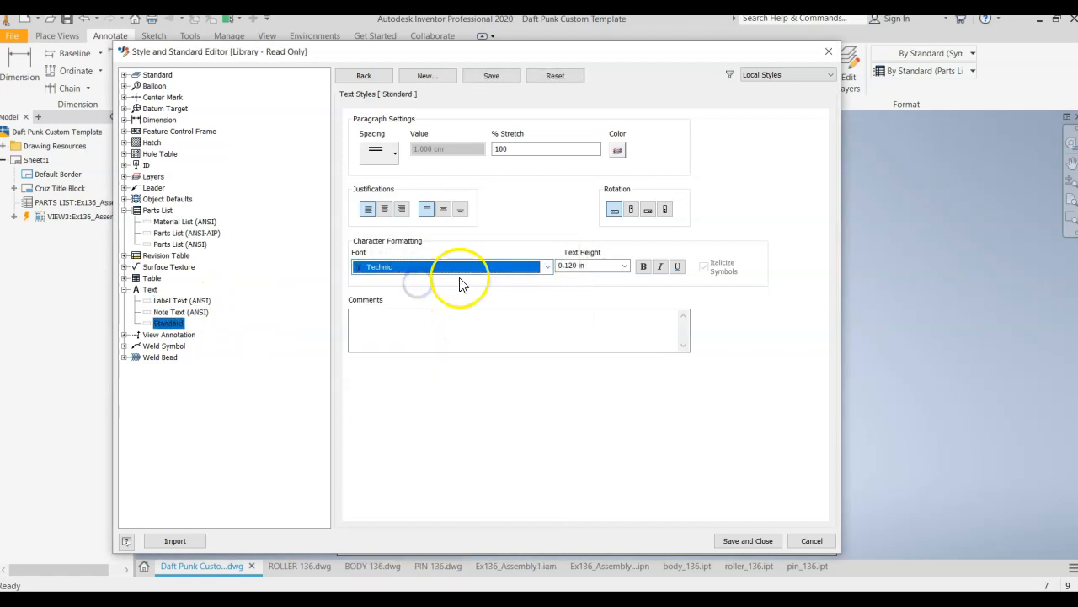
pyautogui.click(149, 290)
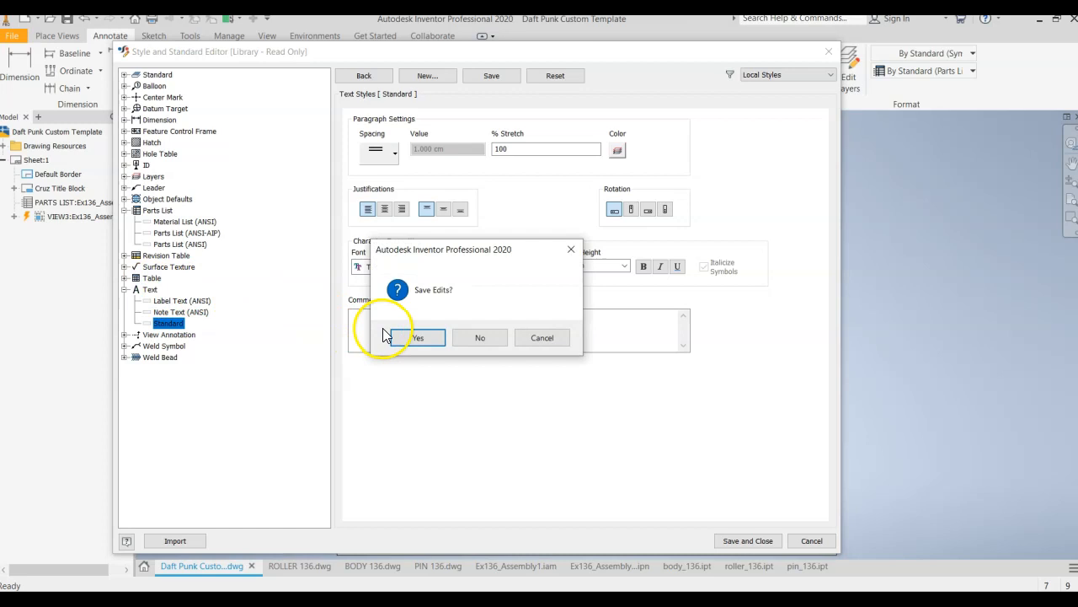
pyautogui.click(410, 337)
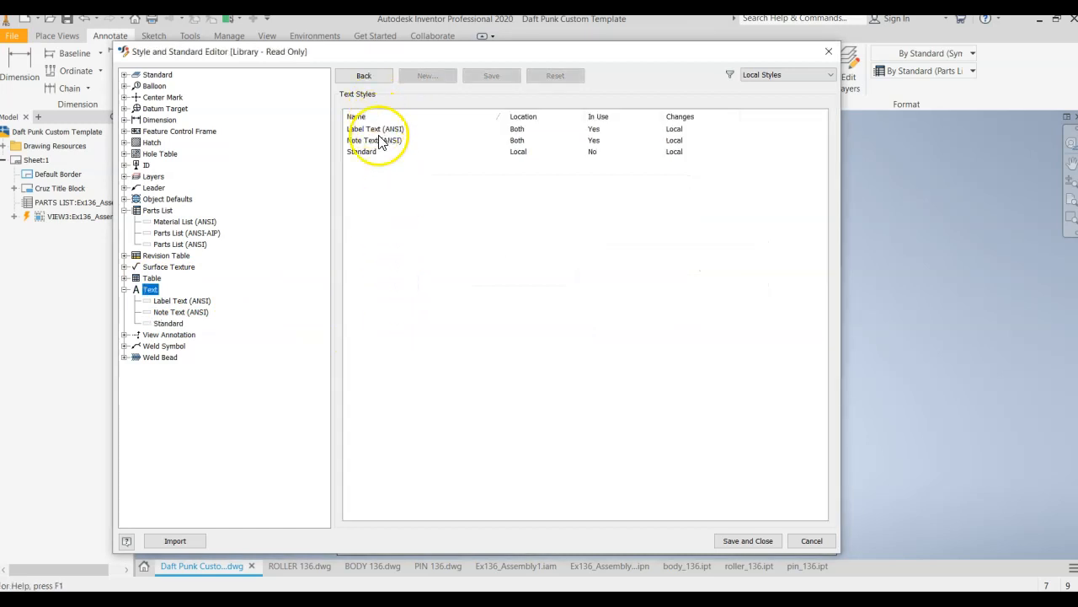
# Check the title text style of Table (ANSI) and the Standard text style, then save and close the style editor
pyautogui.click(126, 279)
pyautogui.click(152, 281)
pyautogui.click(175, 290)
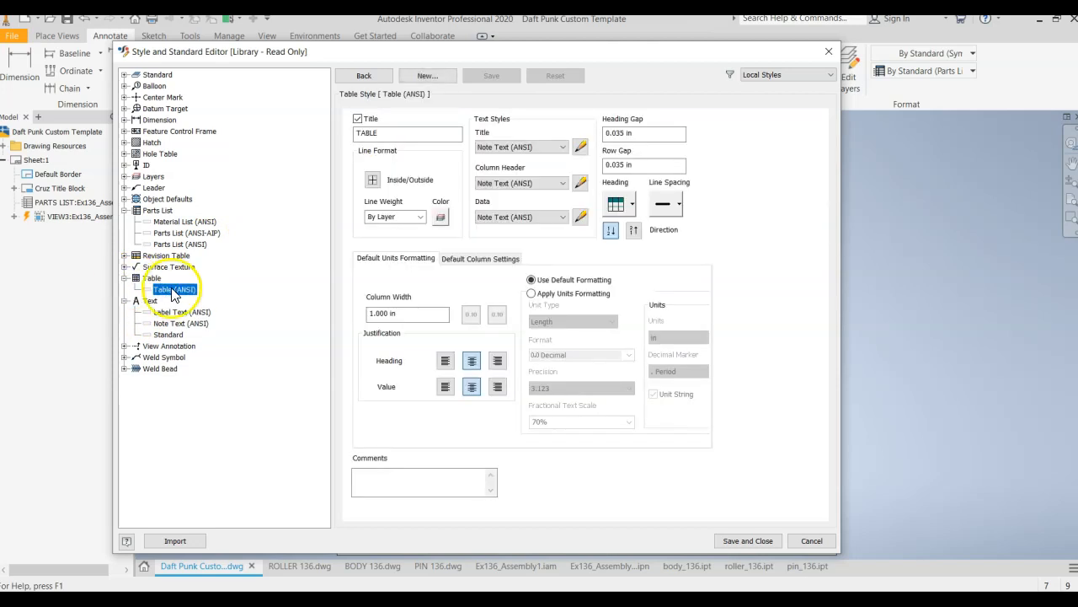
pyautogui.click(582, 147)
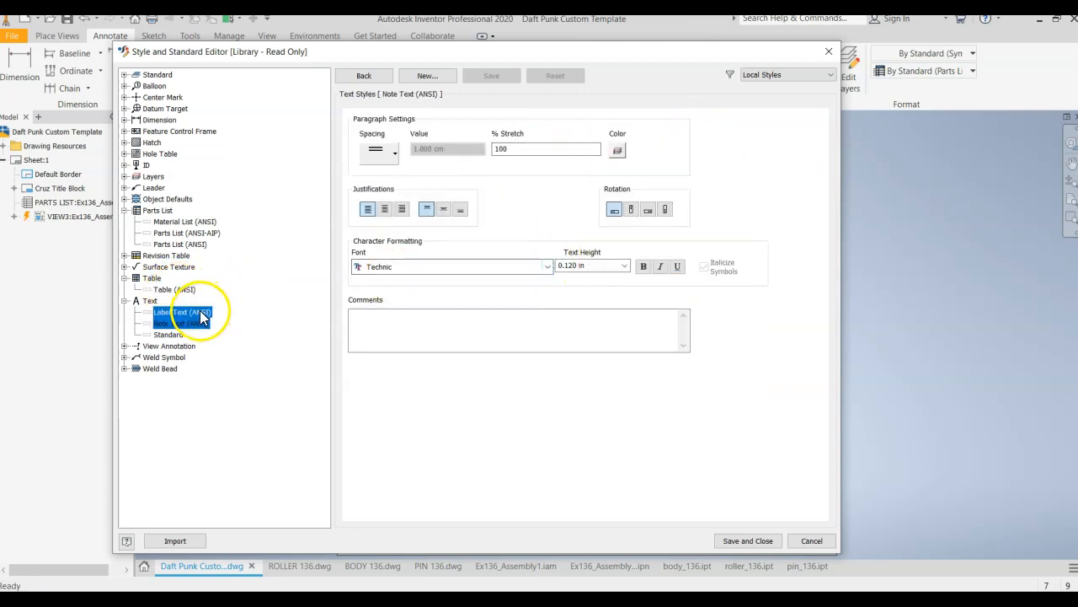
pyautogui.click(173, 337)
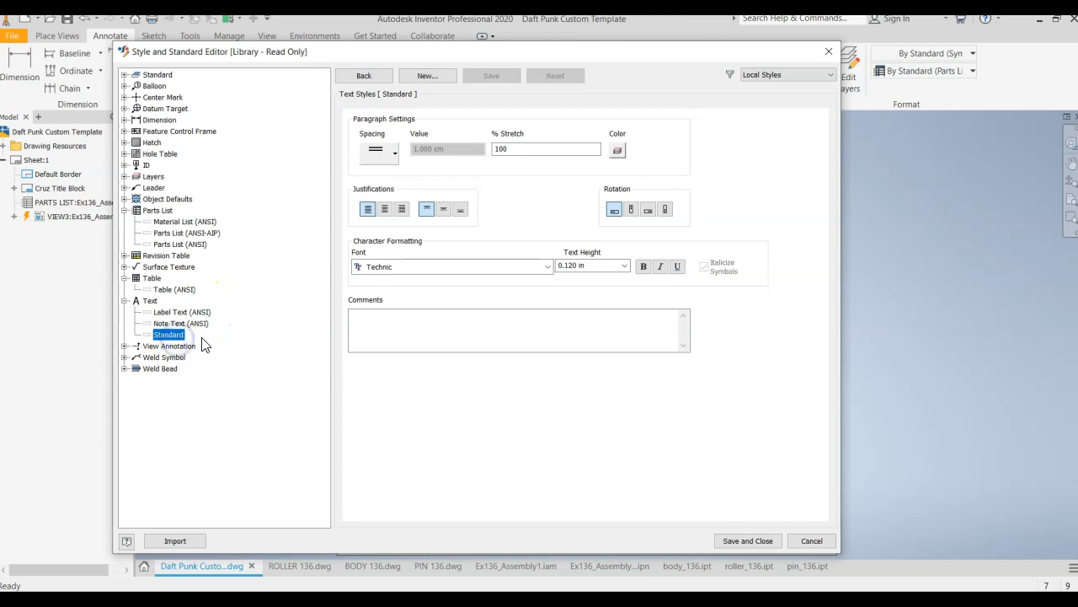
pyautogui.click(756, 534)
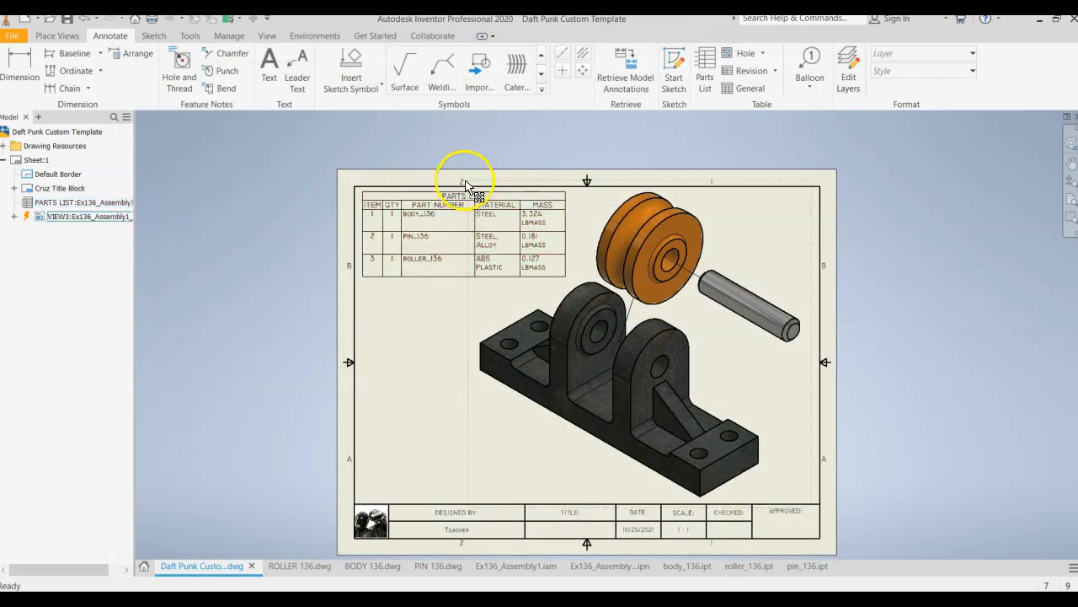
# Narrow the parts list's PART NUMBER column and widen MATERIAL and MASS so each entry fits on one line
pyautogui.scroll(3, 465, 185)
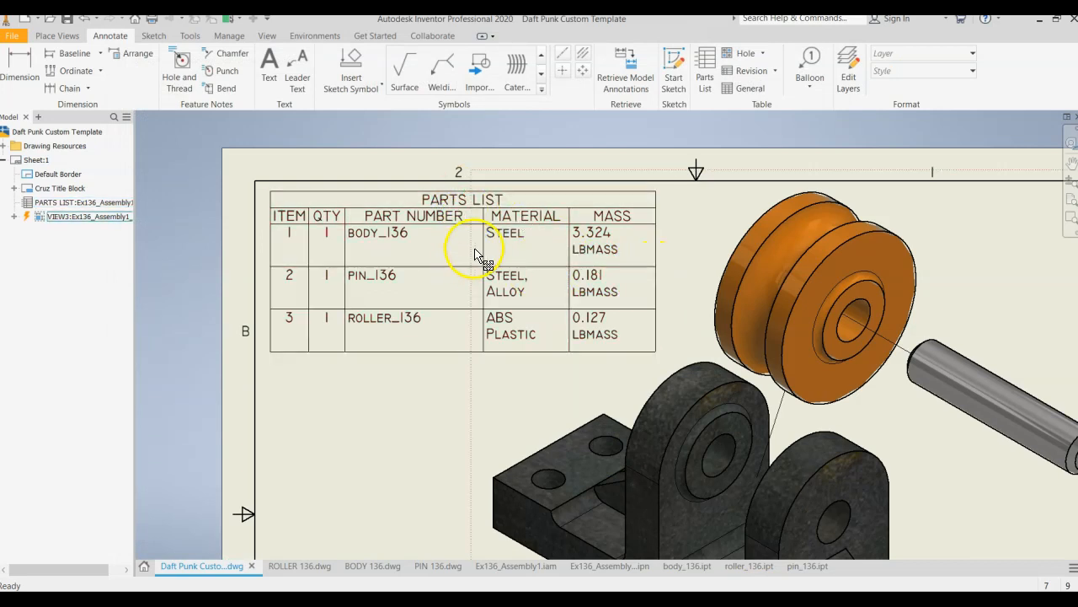
pyautogui.moveTo(342, 238); pyautogui.dragTo(375, 238)
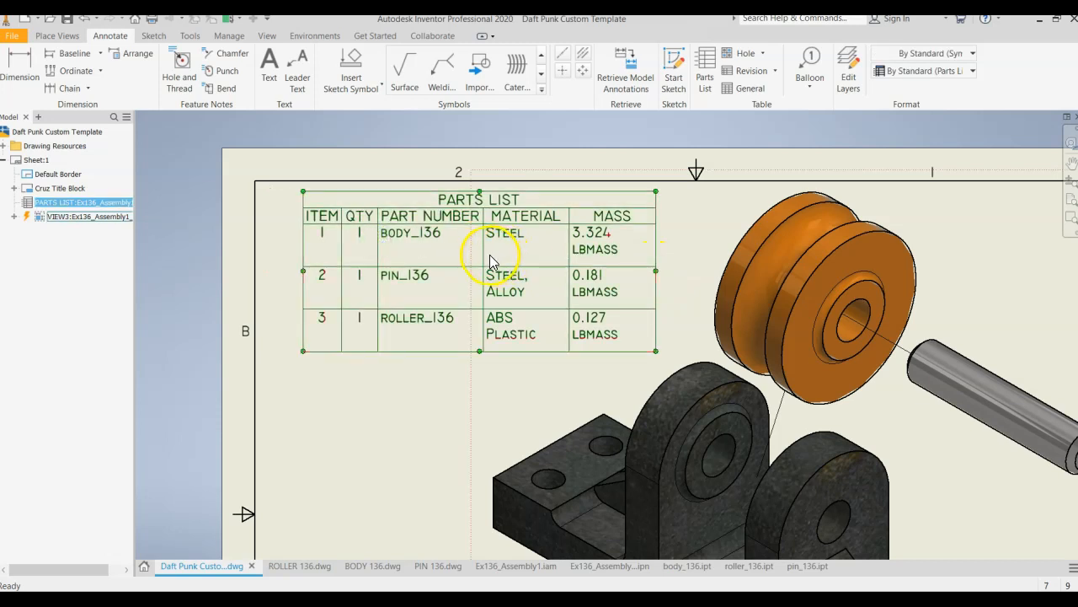
pyautogui.moveTo(483, 253); pyautogui.dragTo(447, 254)
pyautogui.moveTo(569, 248); pyautogui.dragTo(559, 243)
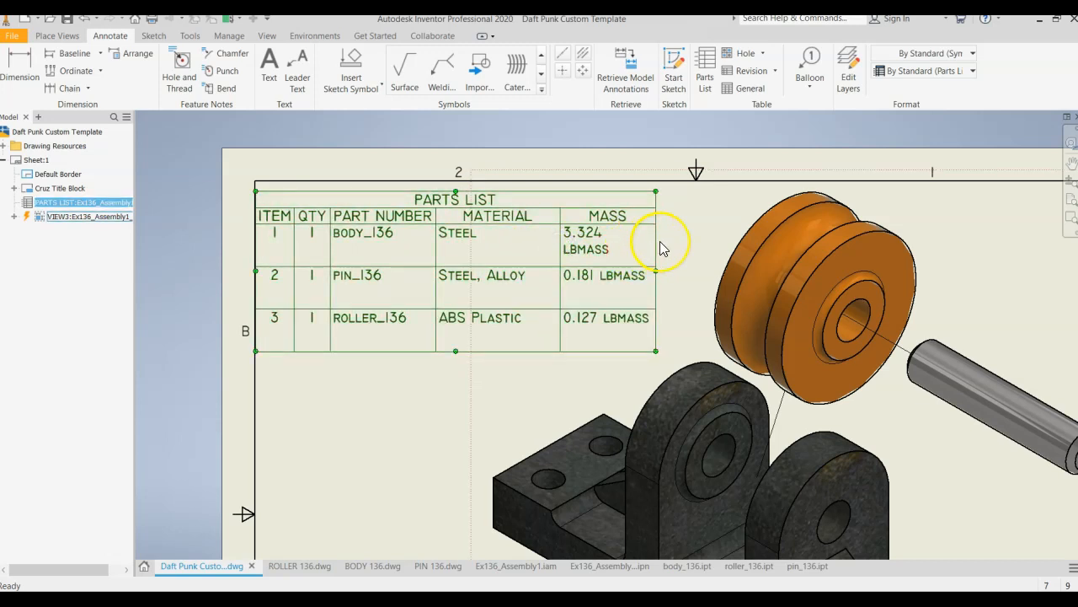
pyautogui.moveTo(660, 241); pyautogui.dragTo(680, 241)
pyautogui.click(643, 223)
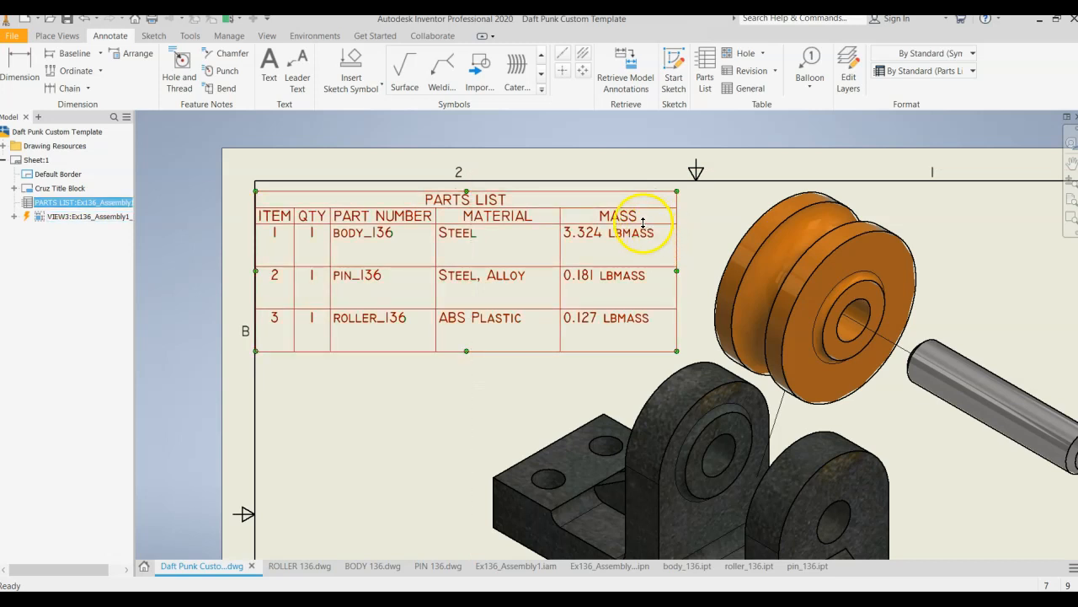
# Attach a balloon to the body's base in the exploded view, placed above its lower-right end
pyautogui.moveTo(831, 354); pyautogui.dragTo(804, 315, button='middle')
pyautogui.moveTo(881, 399)
pyautogui.mouseDown(button='middle')
pyautogui.moveTo(846, 398)
pyautogui.moveTo(869, 380)
pyautogui.moveTo(821, 380)
pyautogui.moveTo(835, 345)
pyautogui.moveTo(879, 376)
pyautogui.mouseUp(button='middle')
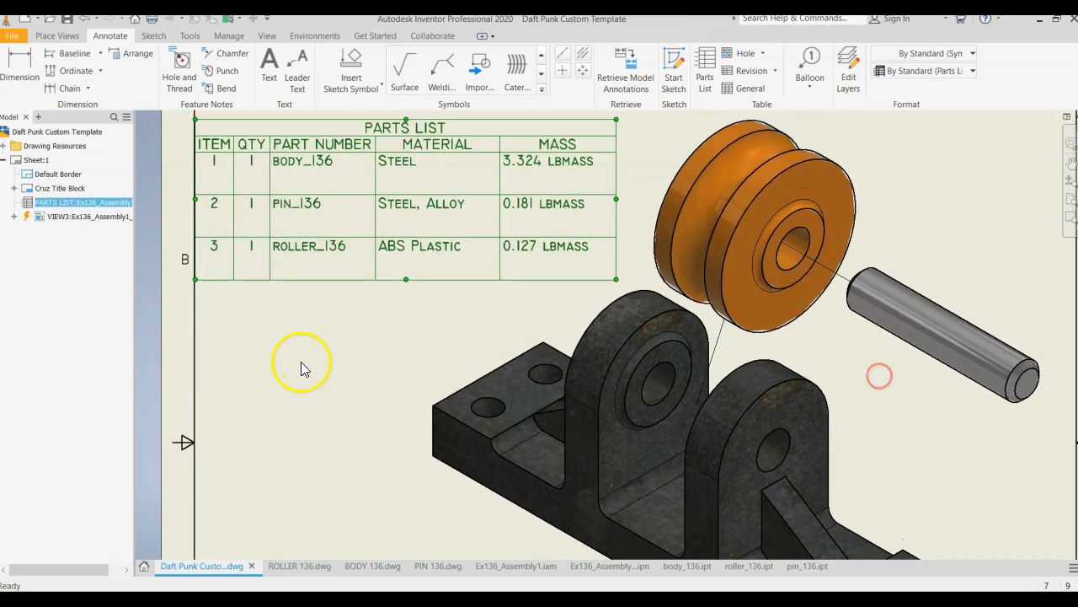
pyautogui.click(322, 344)
pyautogui.scroll(3, 924, 345)
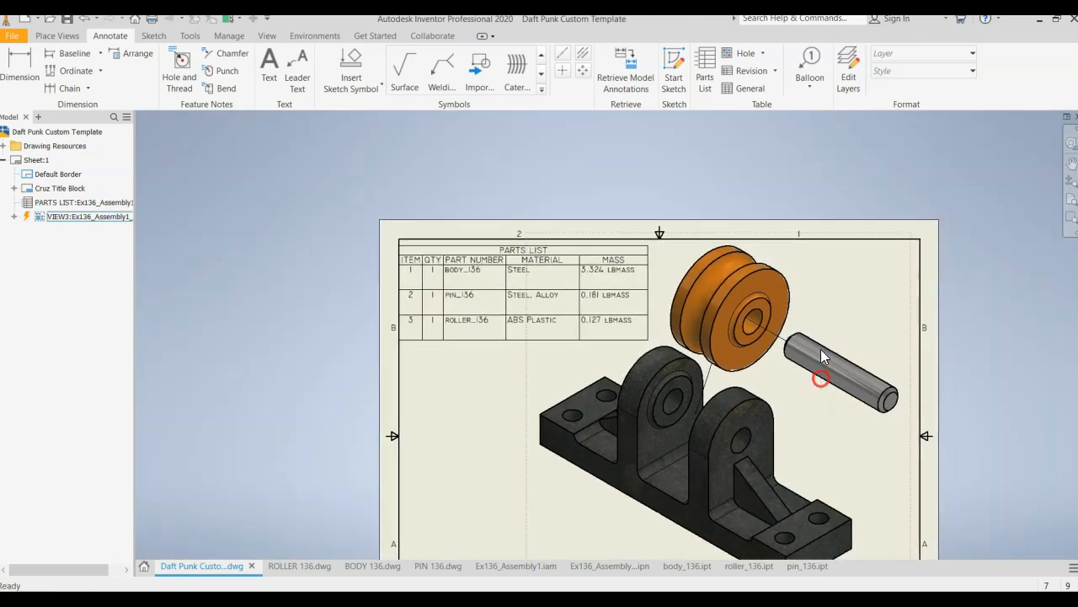
pyautogui.click(806, 65)
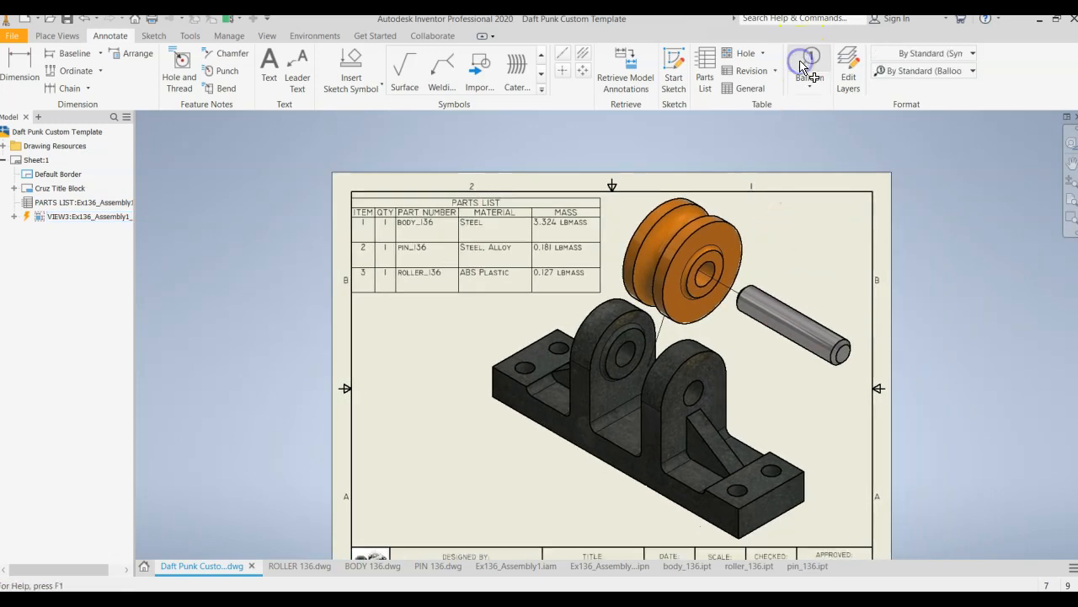
pyautogui.moveTo(808, 219); pyautogui.dragTo(753, 181, button='middle')
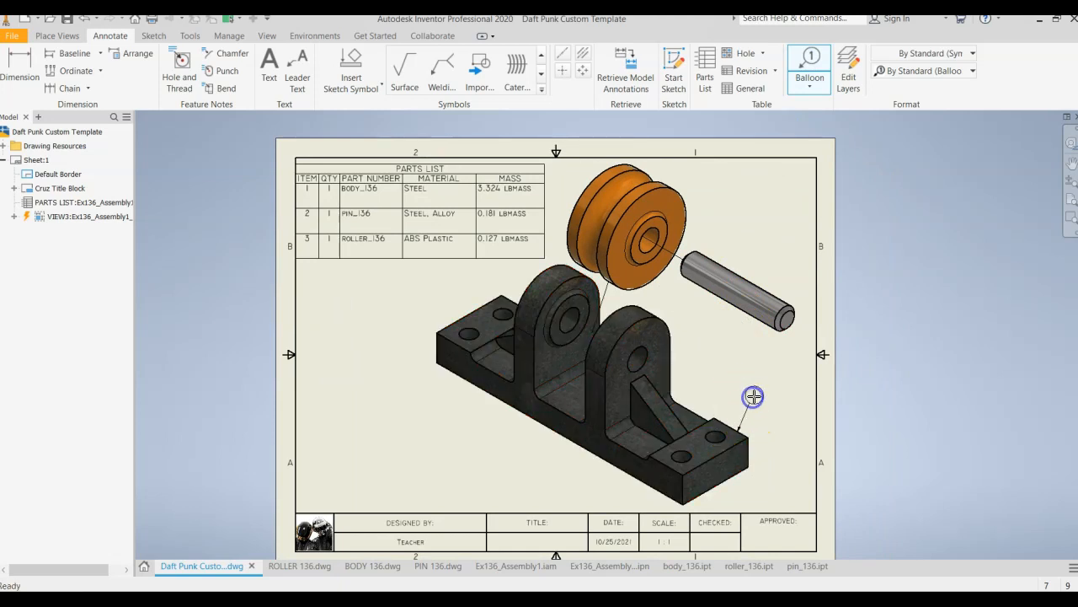
pyautogui.click(758, 393)
pyautogui.rightClick(757, 393)
pyautogui.click(809, 393)
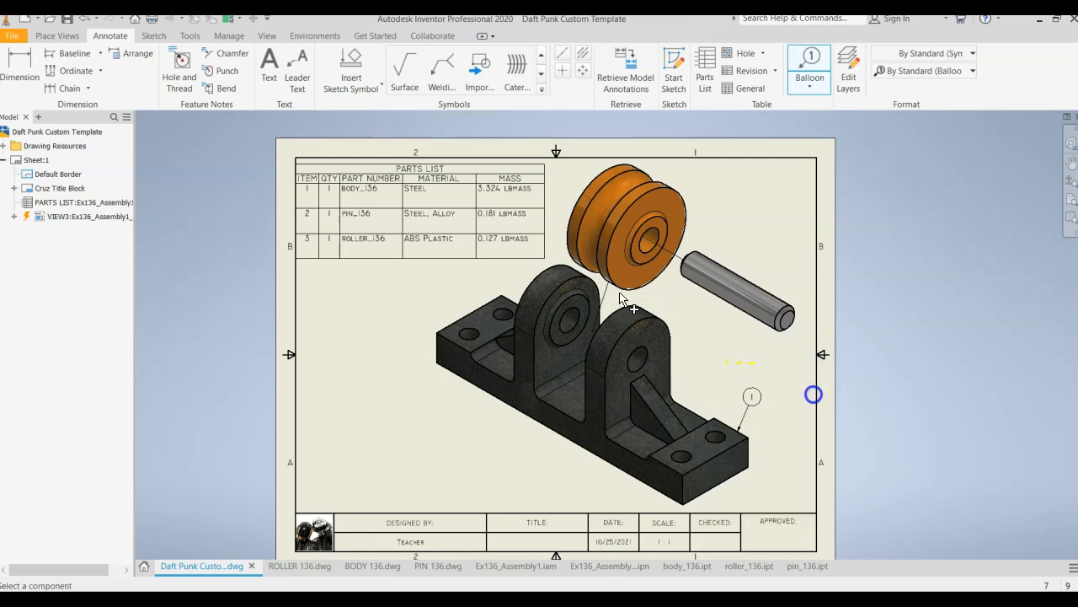
# Add balloons for the pin and the roller, placing each one just above and to the right of its part
pyautogui.click(758, 287)
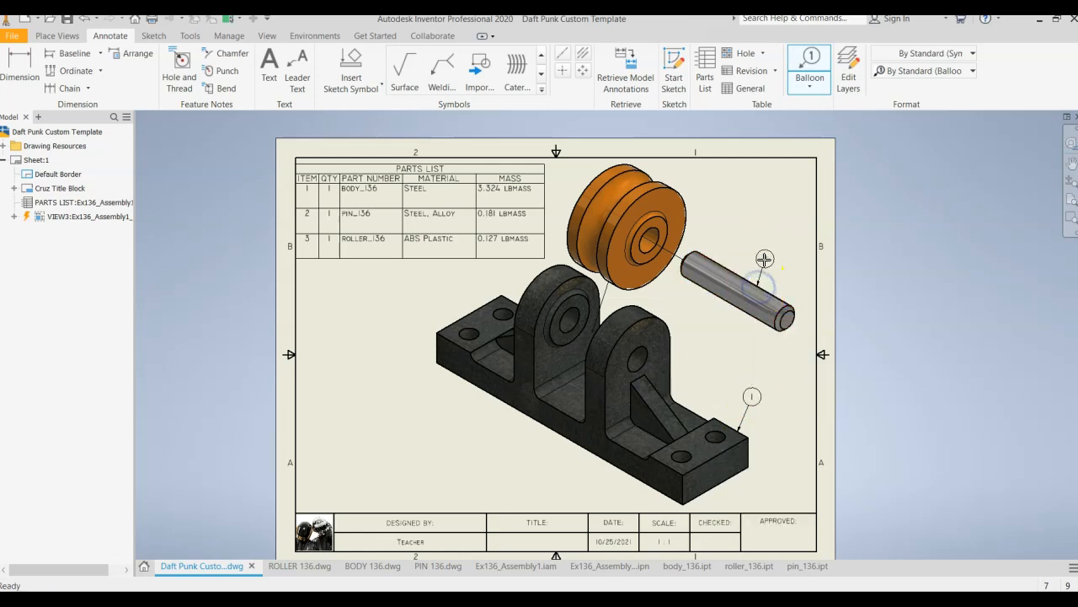
pyautogui.click(782, 247)
pyautogui.rightClick(782, 247)
pyautogui.click(809, 248)
pyautogui.click(684, 228)
pyautogui.click(718, 221)
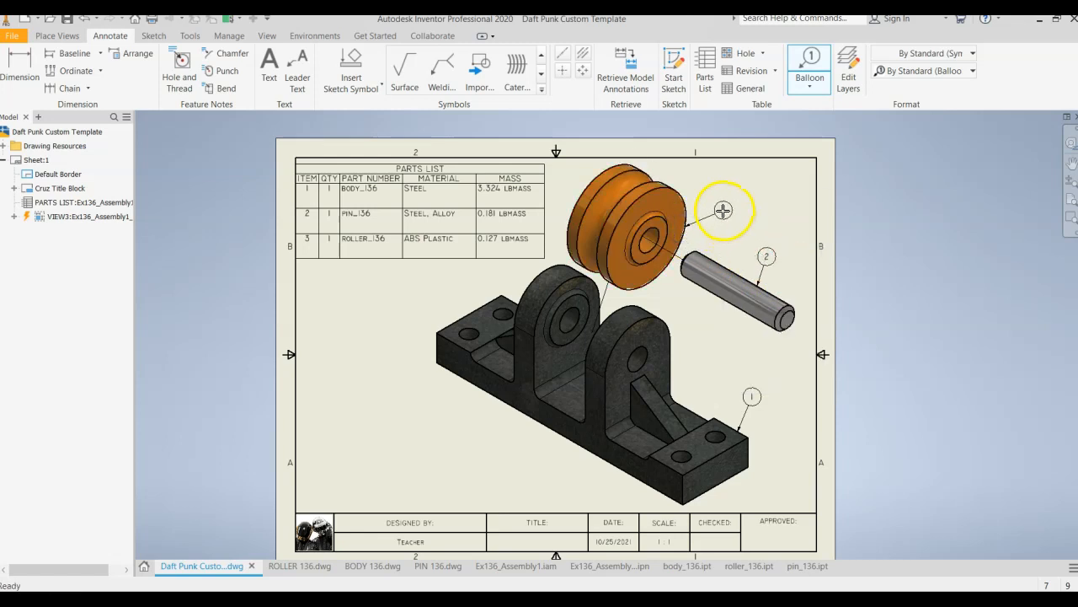
pyautogui.click(710, 200)
pyautogui.rightClick(710, 201)
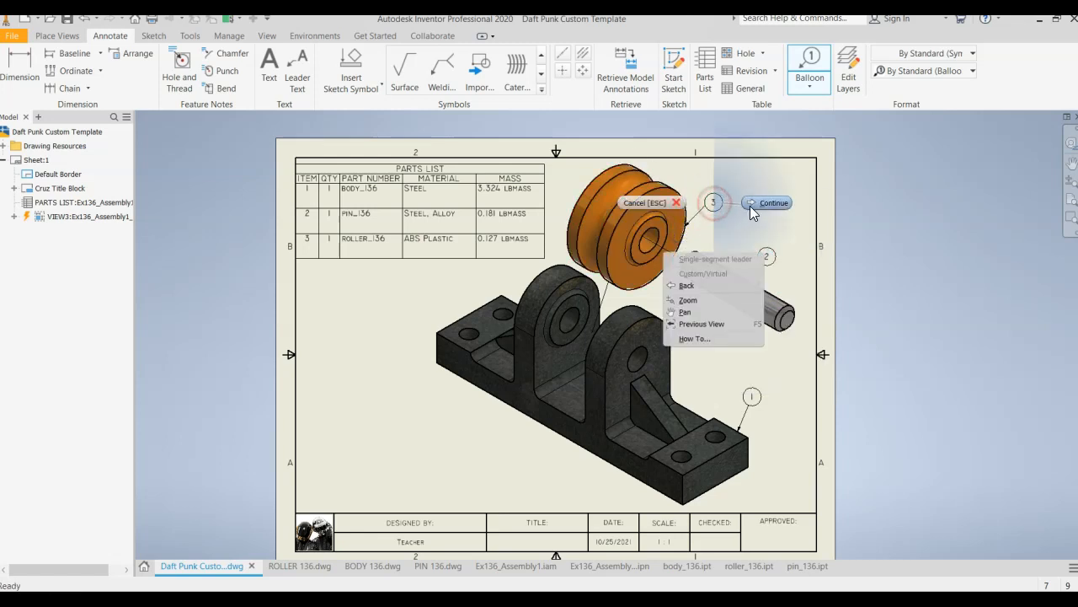
pyautogui.click(754, 207)
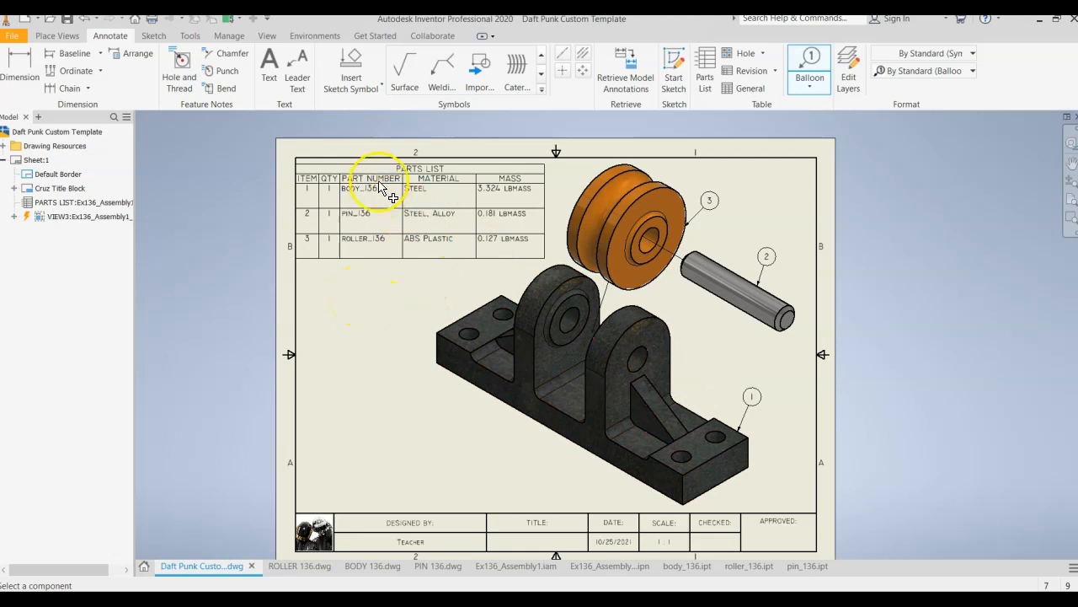
# Reduce the row heights of the BODY_136, PIN_136 and ROLLER_136 entries in the parts list
pyautogui.scroll(3, 380, 183)
pyautogui.moveTo(426, 173); pyautogui.dragTo(425, 152)
pyautogui.moveTo(447, 332); pyautogui.dragTo(416, 268)
pyautogui.moveTo(404, 231); pyautogui.dragTo(405, 206)
pyautogui.moveTo(402, 275); pyautogui.dragTo(401, 267)
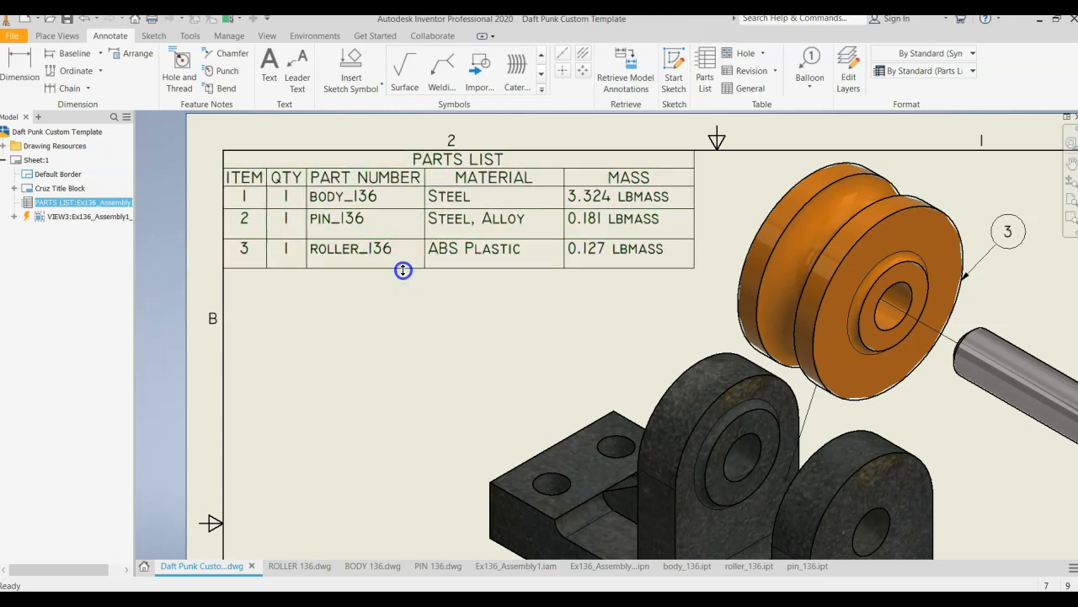
pyautogui.rightClick(413, 359)
pyautogui.press('Escape')
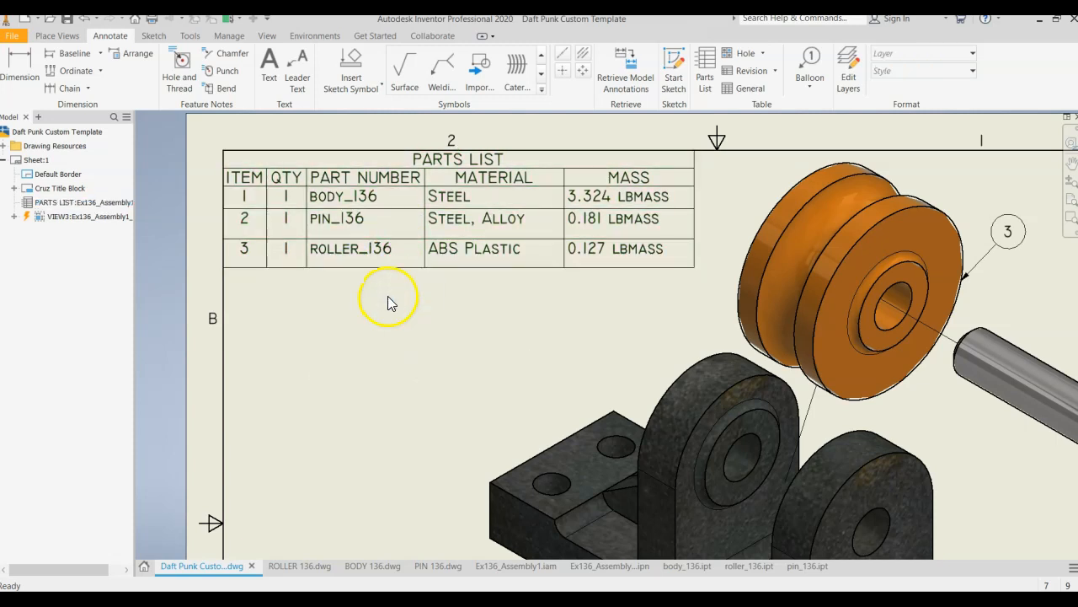
# Create a text note below the parts list reading "TOTAL WEIGHT:"
pyautogui.moveTo(427, 358); pyautogui.dragTo(395, 308, button='middle')
pyautogui.scroll(3, 397, 316)
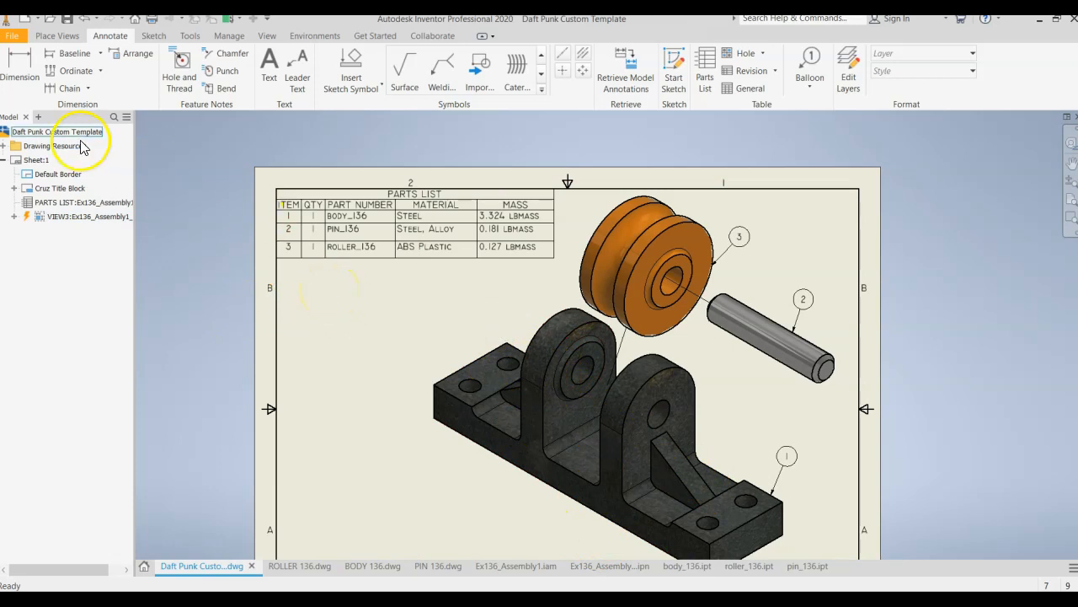
pyautogui.click(270, 71)
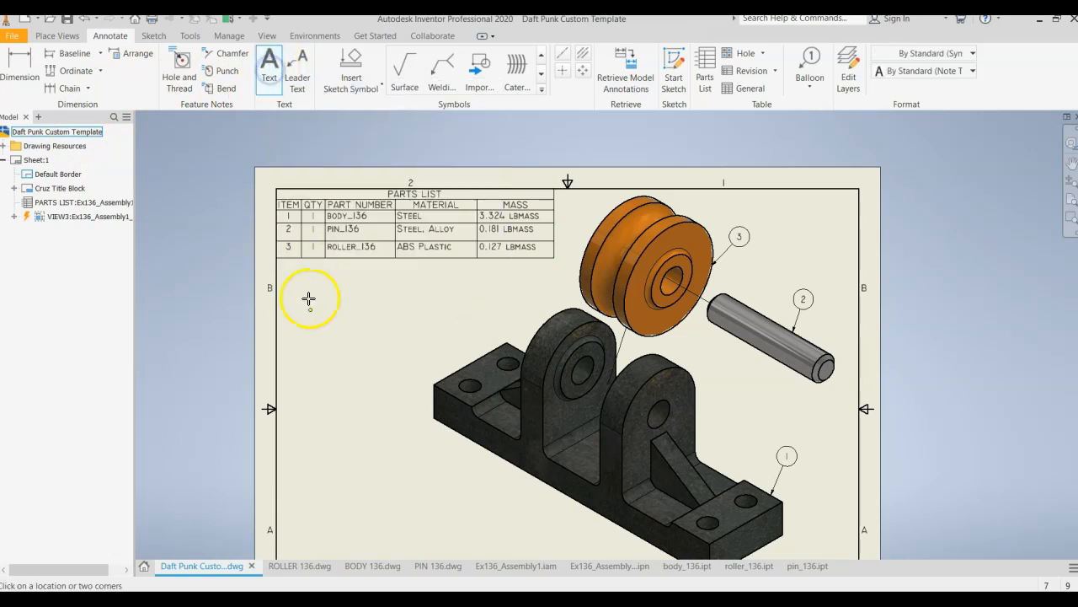
pyautogui.moveTo(289, 266); pyautogui.dragTo(355, 325)
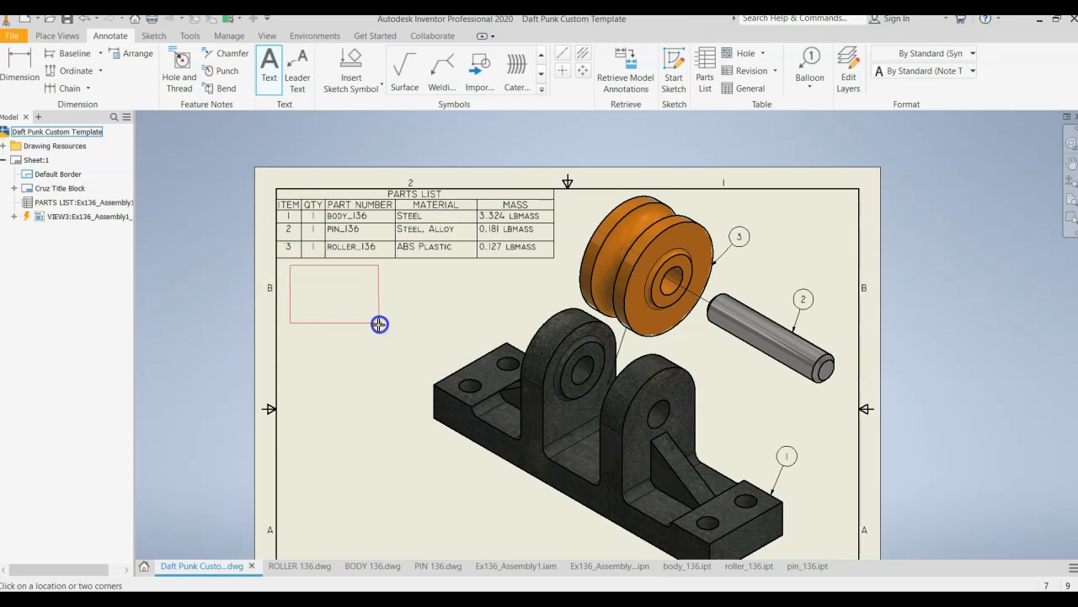
pyautogui.moveTo(379, 325)
pyautogui.mouseDown()
pyautogui.moveTo(391, 328)
pyautogui.moveTo(380, 331)
pyautogui.mouseUp()
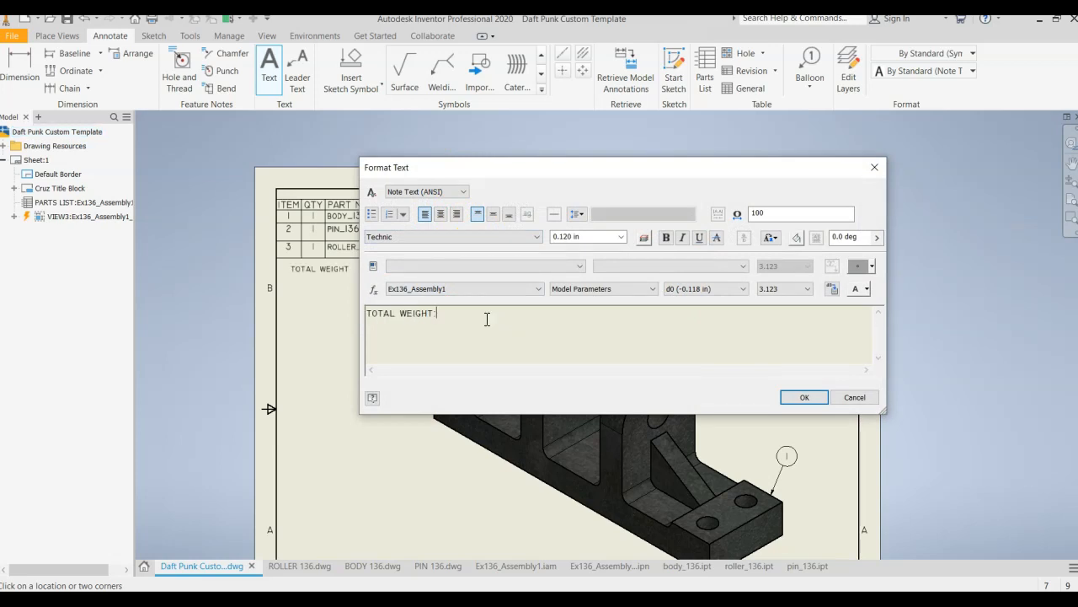
# Append the model's MASS physical property to the TOTAL WEIGHT note with 3.123 precision and accept the note
pyautogui.click(504, 266)
pyautogui.click(517, 288)
pyautogui.click(513, 266)
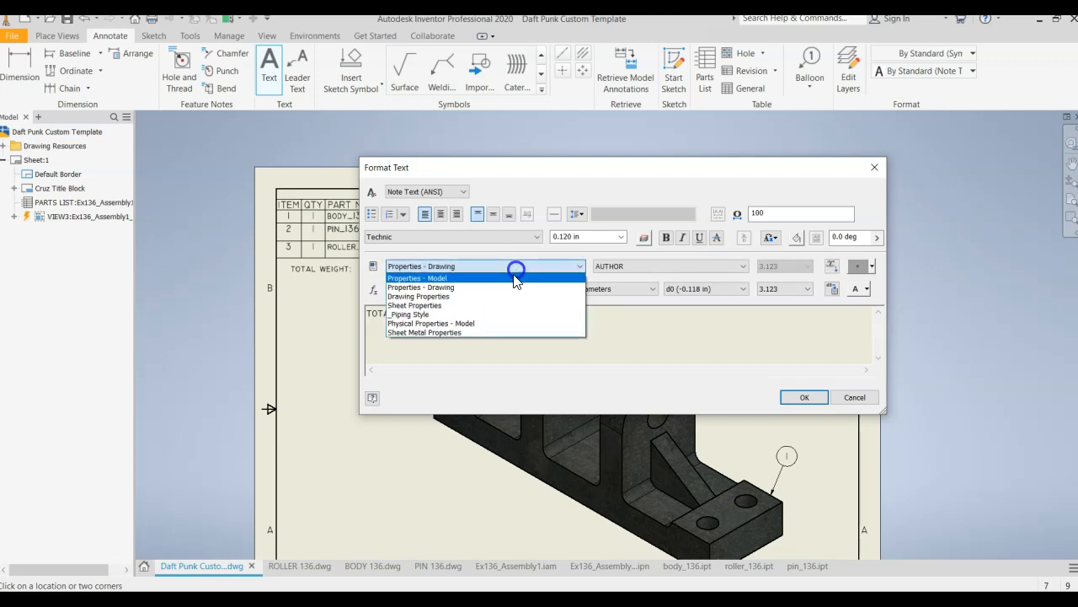
pyautogui.click(431, 325)
pyautogui.click(687, 266)
pyautogui.click(666, 299)
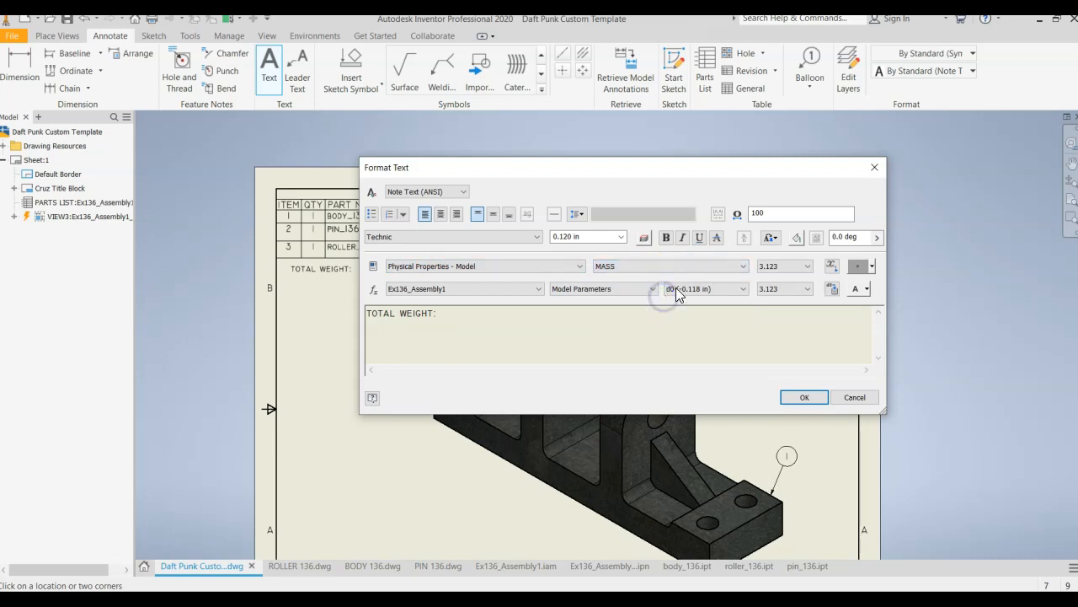
pyautogui.click(832, 266)
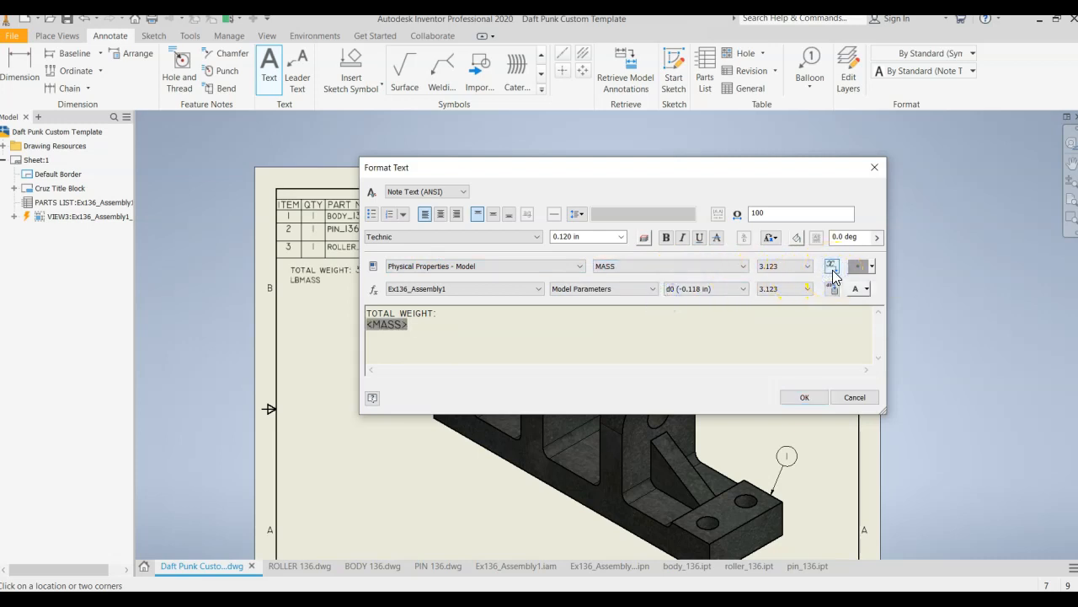
pyautogui.moveTo(637, 179); pyautogui.dragTo(699, 290)
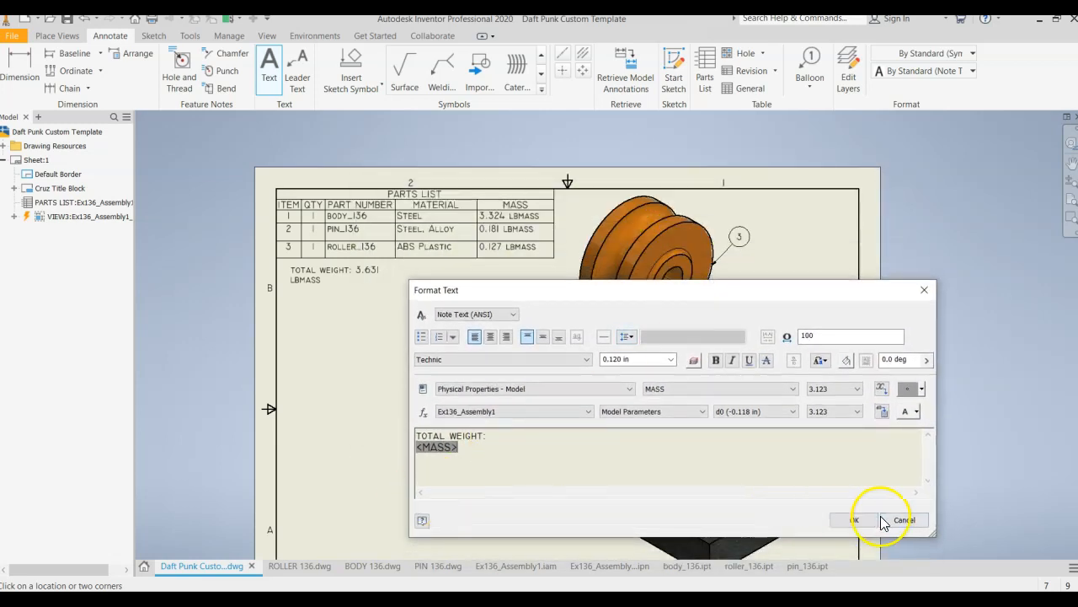
pyautogui.click(853, 520)
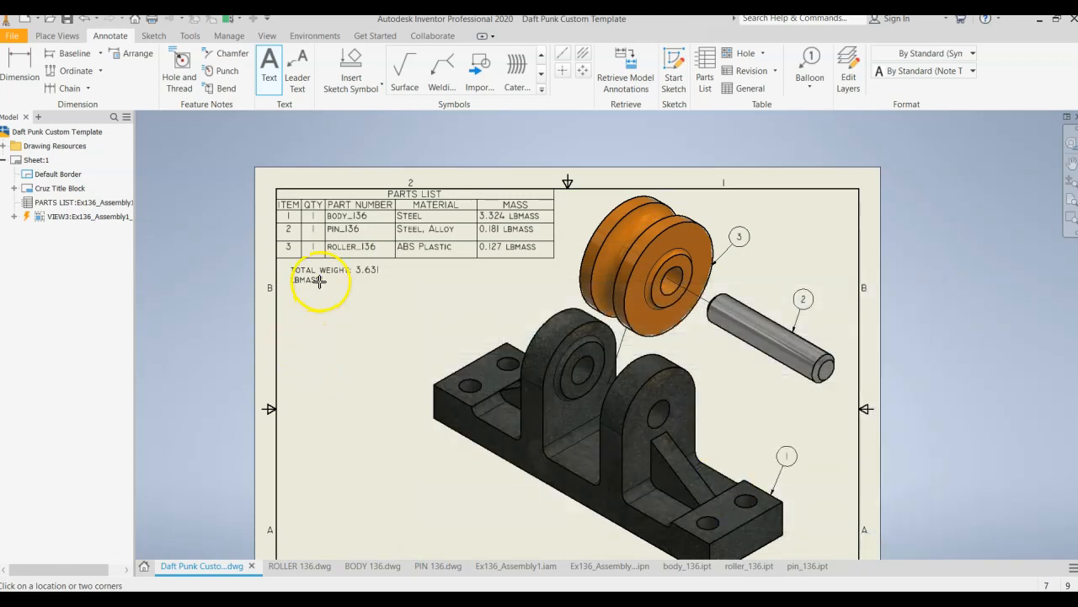
# Widen the TOTAL WEIGHT note's text box so the text fits on one line, and reduce the box height
pyautogui.scroll(-2, 317, 274)
pyautogui.press('Escape')
pyautogui.click(307, 291)
pyautogui.moveTo(439, 320); pyautogui.dragTo(527, 320)
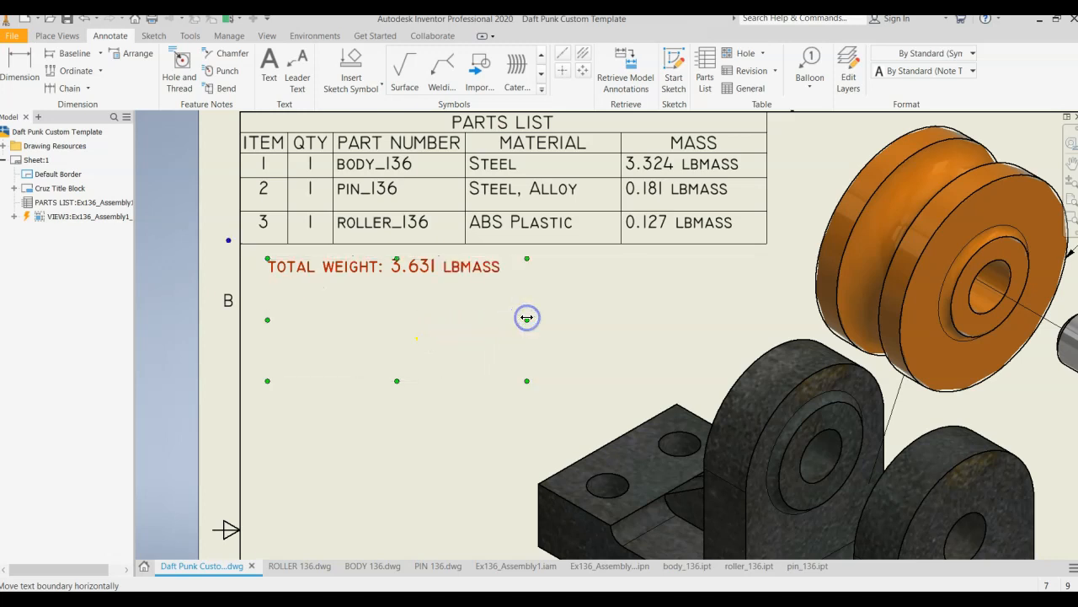
pyautogui.moveTo(407, 383); pyautogui.dragTo(407, 298)
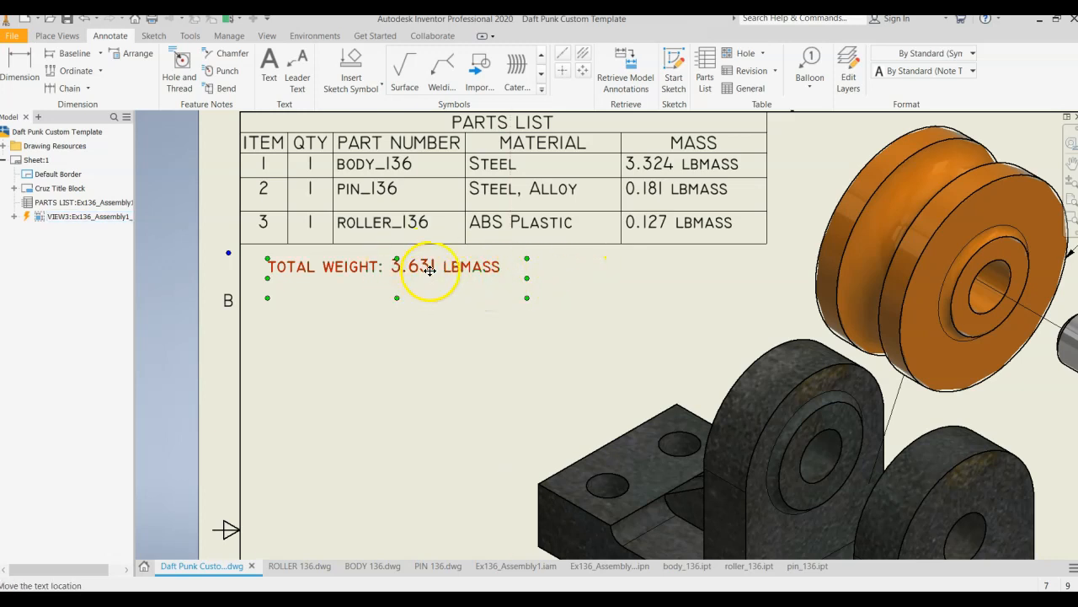
pyautogui.moveTo(382, 380); pyautogui.dragTo(356, 362, button='middle')
pyautogui.click(323, 284)
pyautogui.click(326, 350)
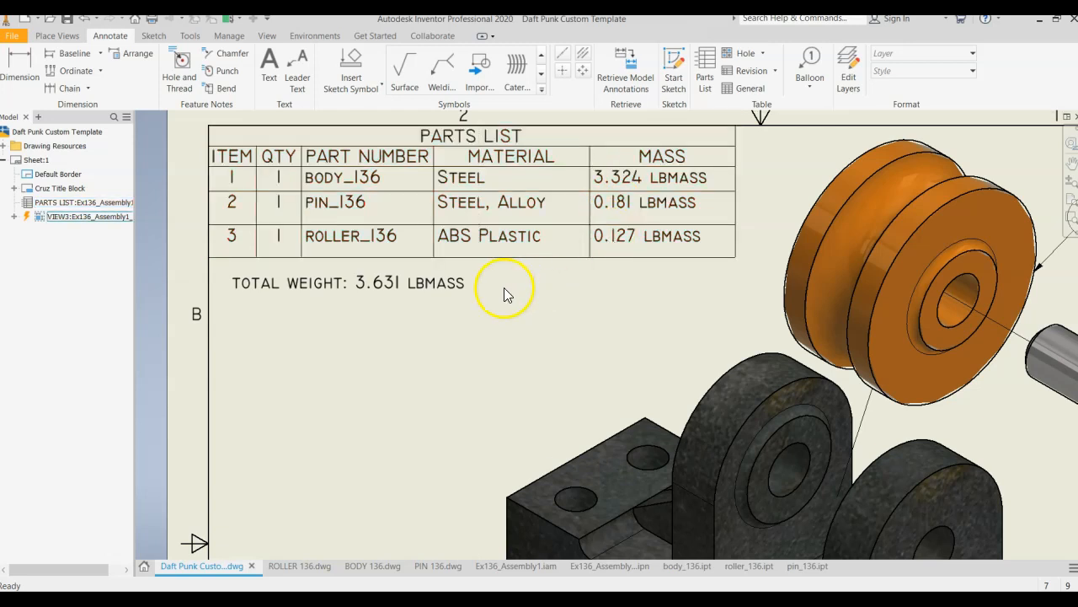
pyautogui.click(263, 72)
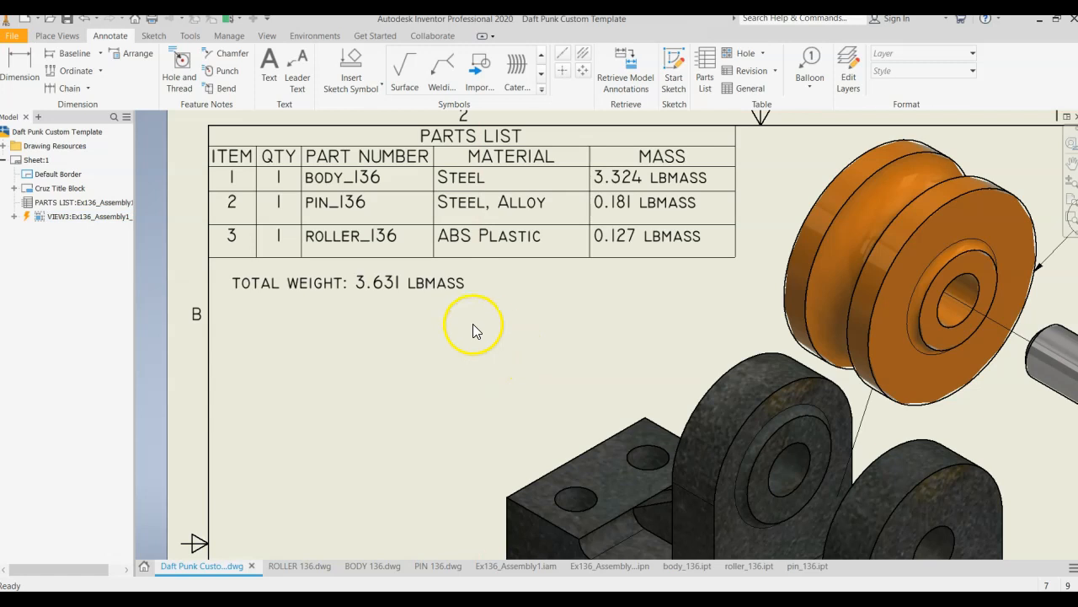
pyautogui.moveTo(458, 330)
pyautogui.mouseDown(button='middle')
pyautogui.moveTo(419, 349)
pyautogui.moveTo(430, 361)
pyautogui.mouseUp(button='middle')
pyautogui.click(407, 314)
pyautogui.press('Escape')
# Open the custom title block's definition for editing and leave it without changes
pyautogui.scroll(3, 462, 337)
pyautogui.moveTo(462, 342); pyautogui.dragTo(451, 151, button='middle')
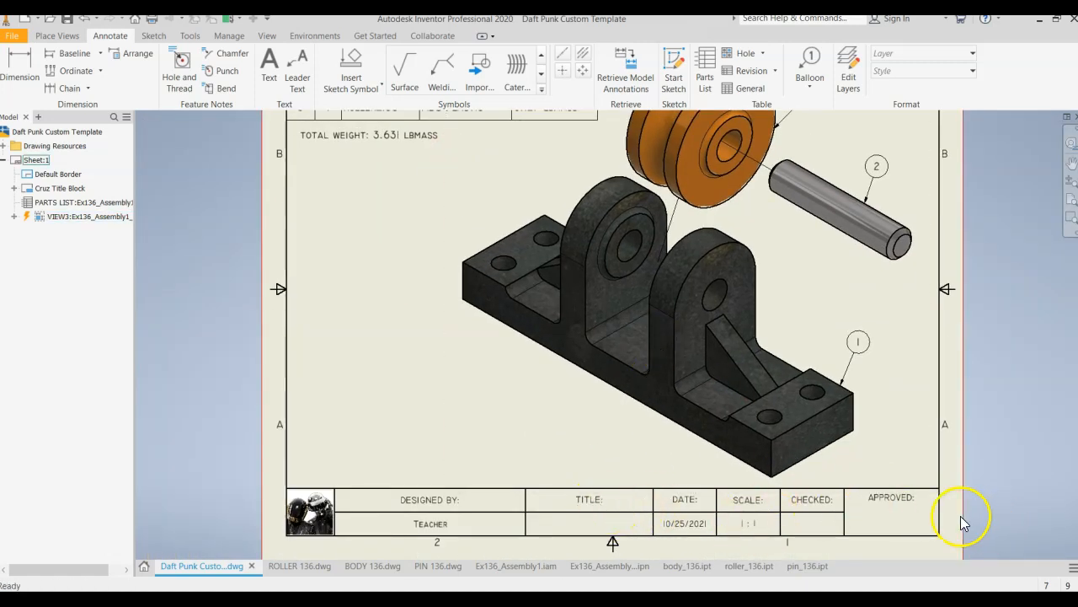
pyautogui.rightClick(47, 188)
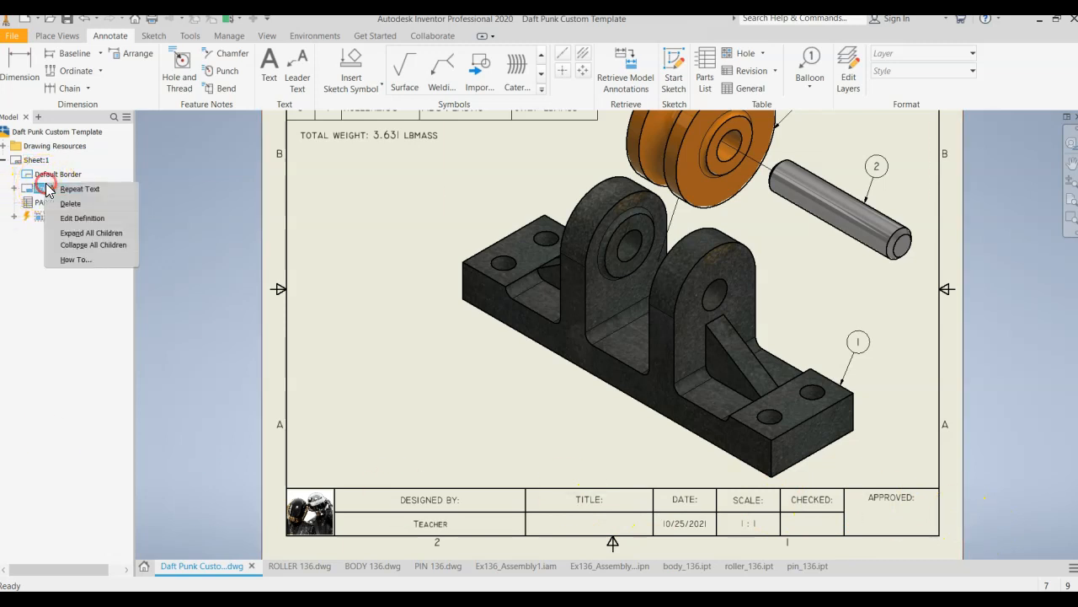
pyautogui.click(81, 219)
pyautogui.click(380, 200)
pyautogui.moveTo(380, 200)
pyautogui.mouseDown(button='middle')
pyautogui.moveTo(334, 284)
pyautogui.moveTo(340, 231)
pyautogui.moveTo(338, 271)
pyautogui.mouseUp(button='middle')
pyautogui.scroll(3, 339, 231)
pyautogui.scroll(-3, 340, 231)
pyautogui.scroll(3, 340, 231)
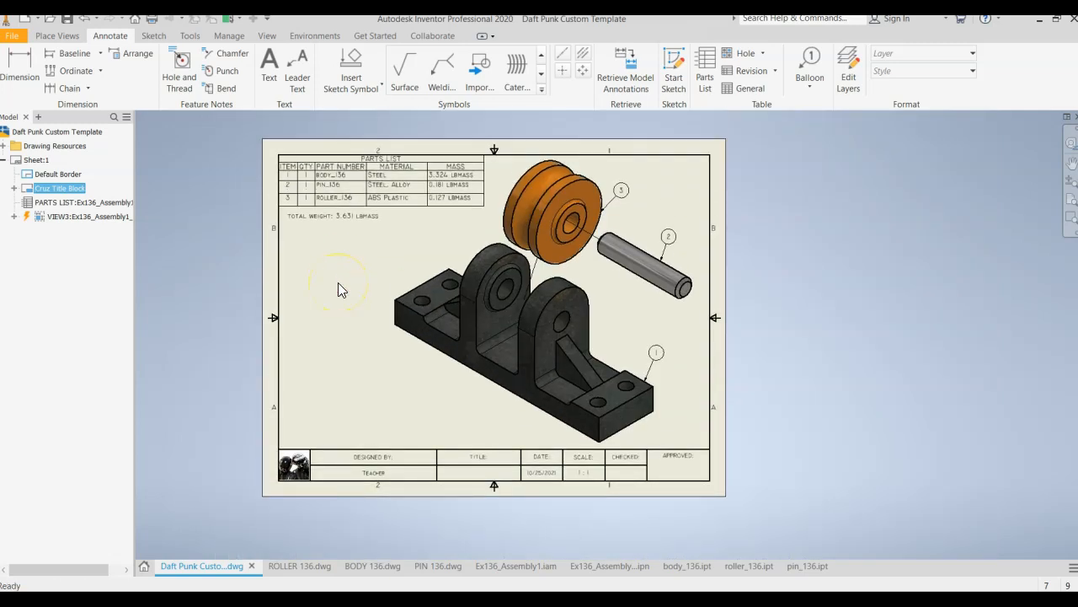
# In the drawing's iProperties summary, enter the author's full name and the title EXERCISE 136, and apply them
pyautogui.click(12, 38)
pyautogui.click(53, 316)
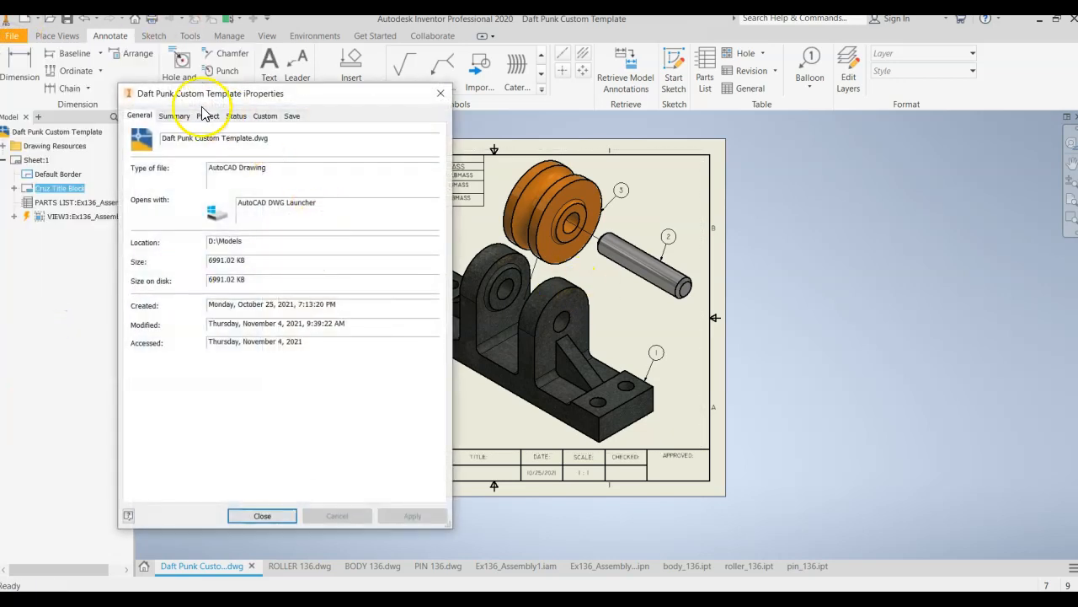
pyautogui.click(174, 115)
pyautogui.moveTo(253, 174); pyautogui.dragTo(149, 181)
pyautogui.write('e')
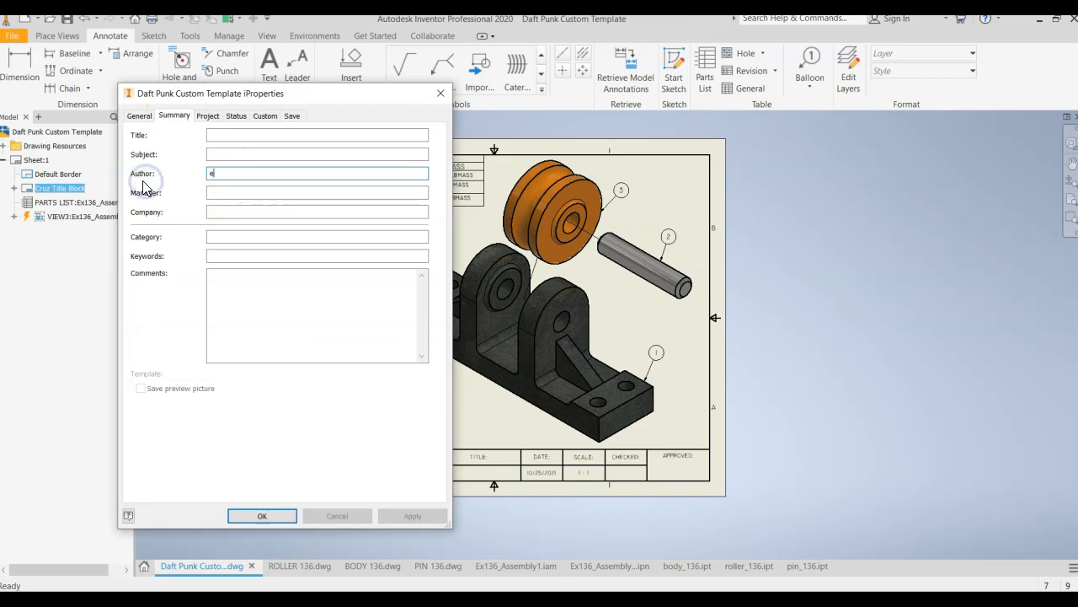
pyautogui.write('r')
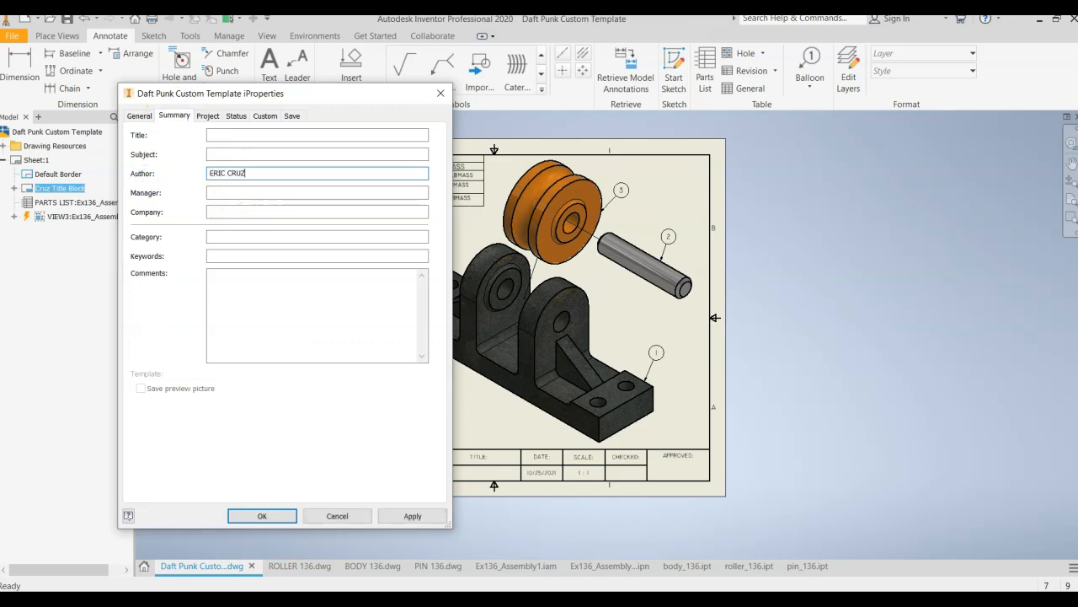
pyautogui.click(279, 134)
pyautogui.write('EXERCISE 136')
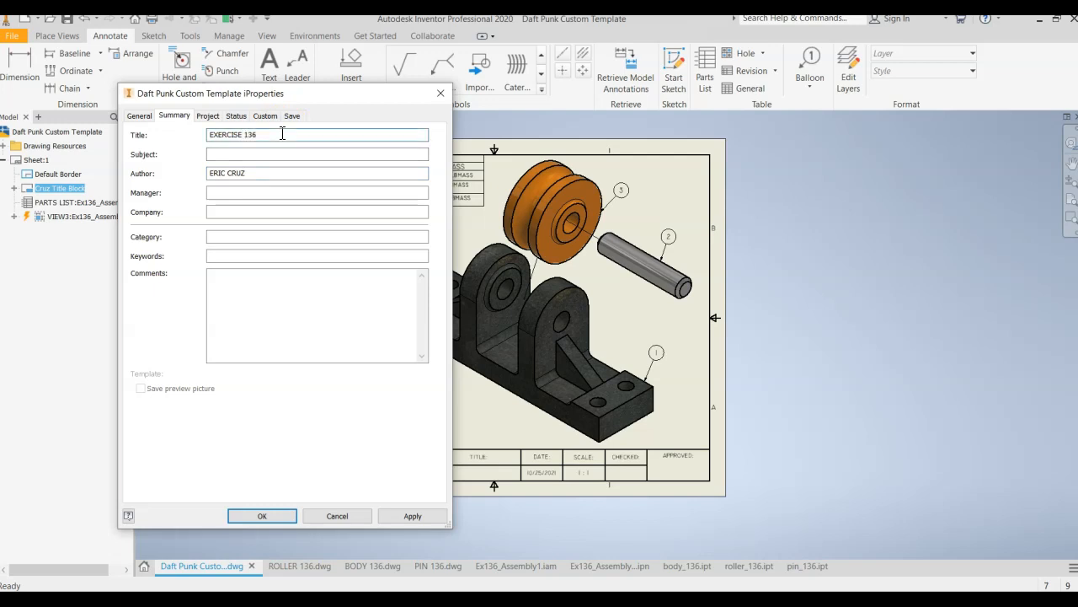
pyautogui.click(413, 516)
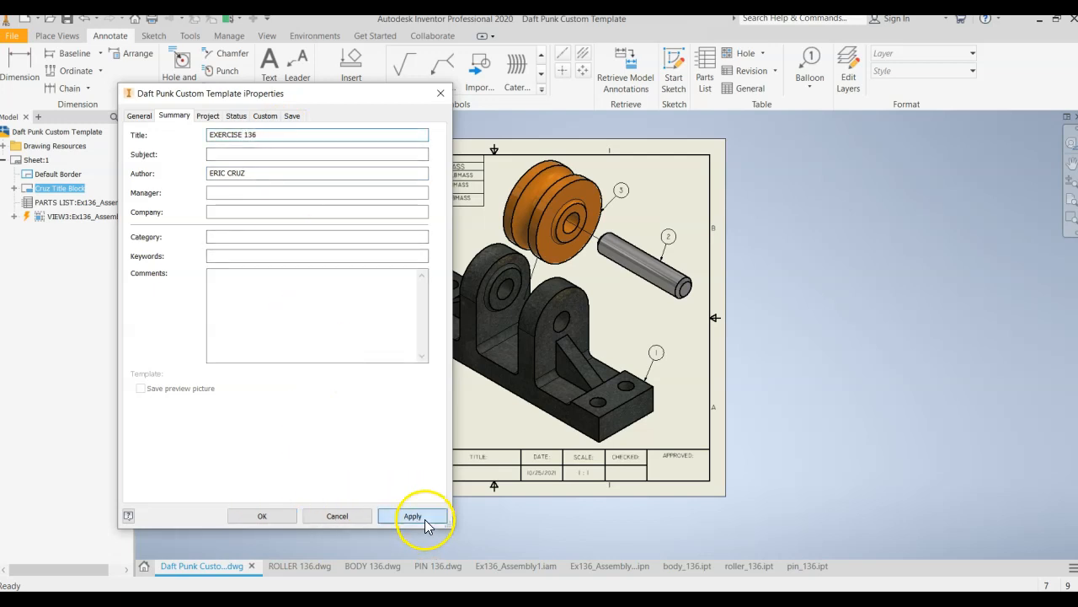
# Set the creation date in the drawing's iProperties to today's date, 1/17/2023, apply it and close the properties
pyautogui.click(208, 116)
pyautogui.click(420, 375)
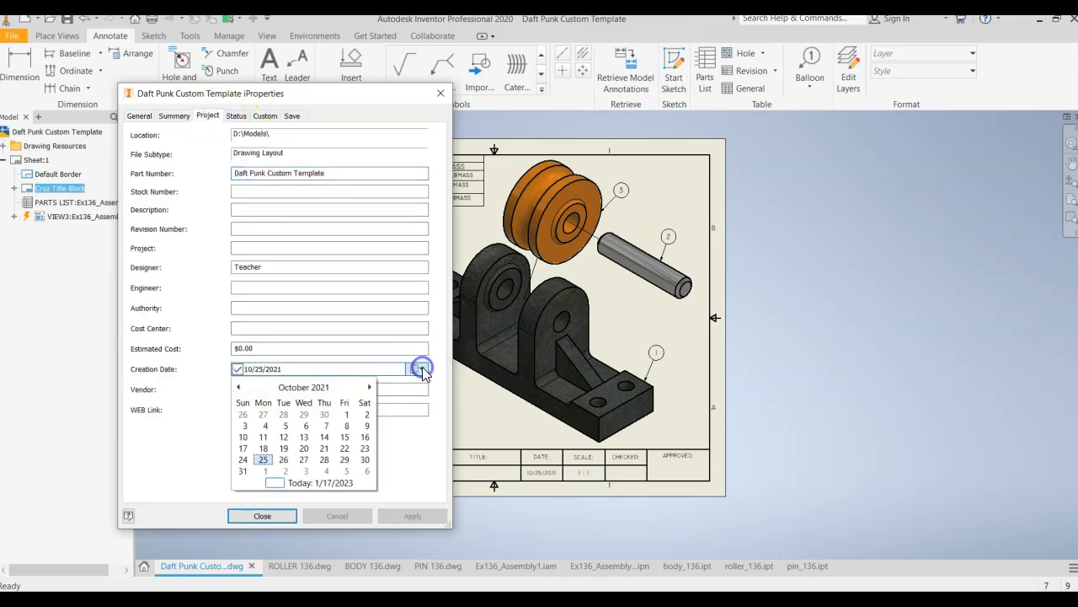
pyautogui.click(277, 487)
pyautogui.click(405, 516)
pyautogui.click(263, 515)
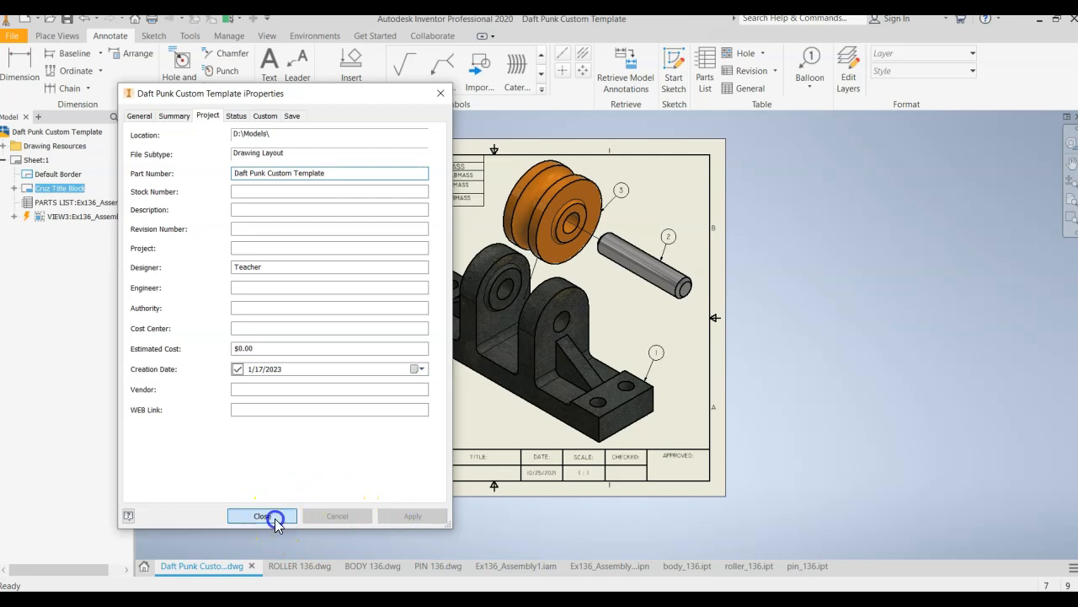
pyautogui.moveTo(326, 357); pyautogui.dragTo(310, 371, button='middle')
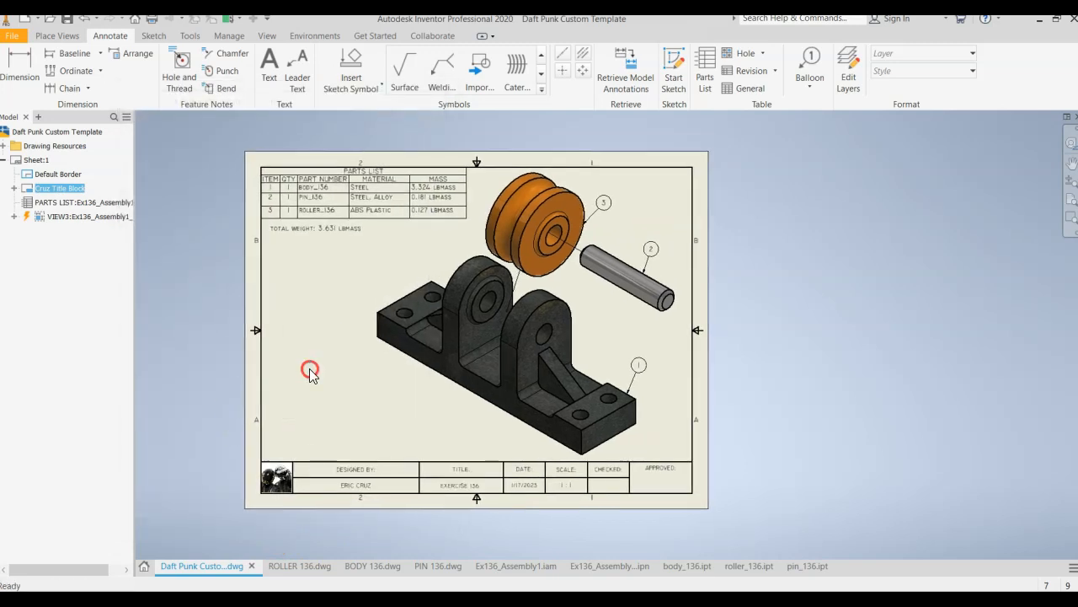